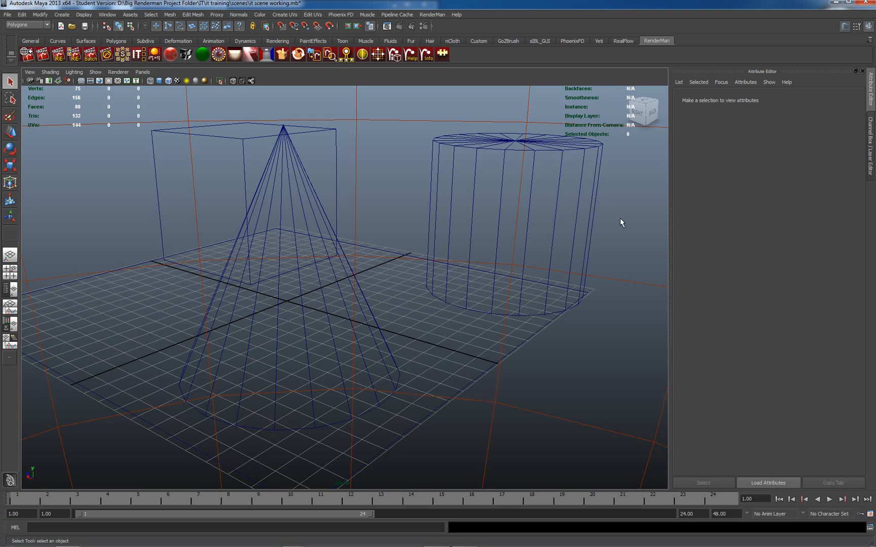
Step: Key the blue cylinder at frame 1 and move the time slider to frame 24
key("5")
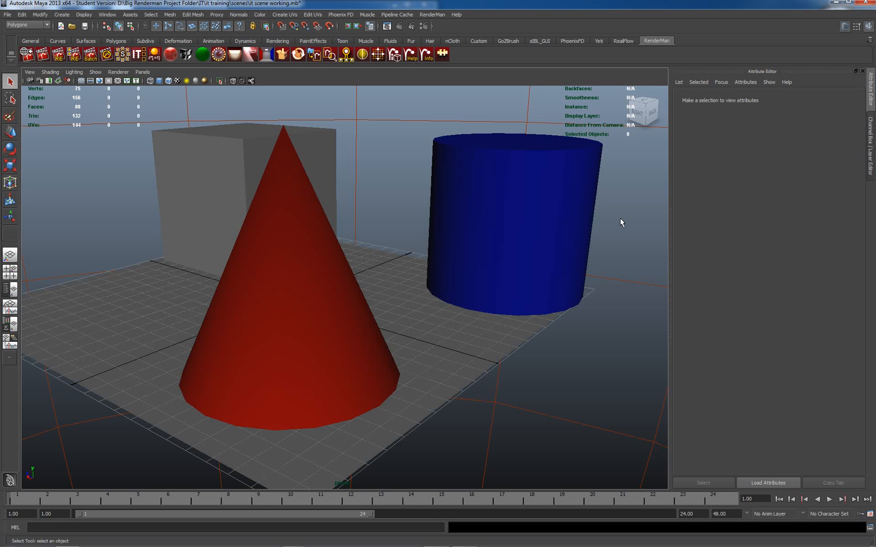
left_click(580, 223)
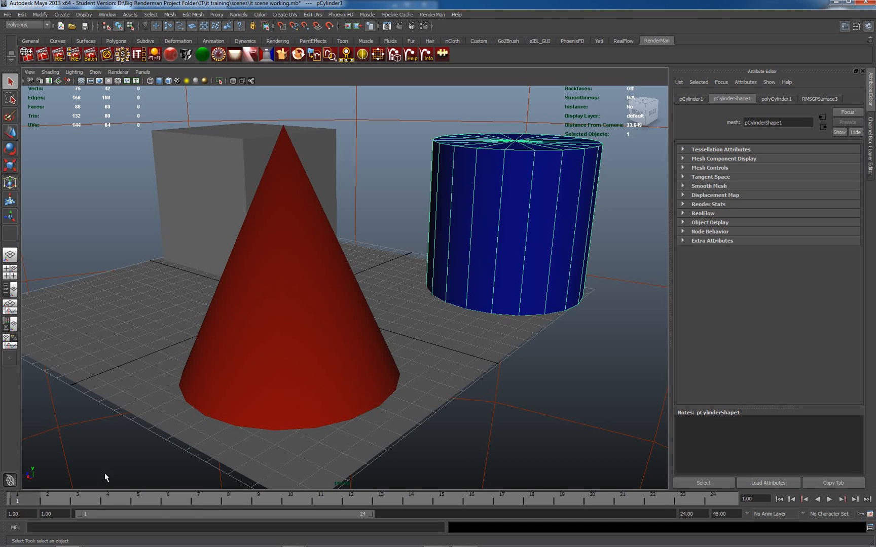
key("s")
left_click_drag(28, 500, 712, 500)
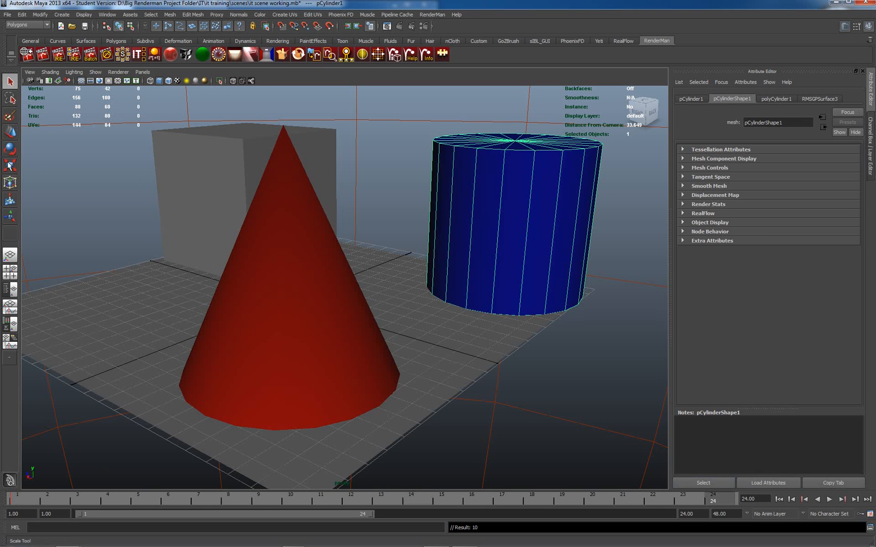
Step: Slide the cylinder left of the cone, key it at frame 24, and play back the move
left_click(10, 132)
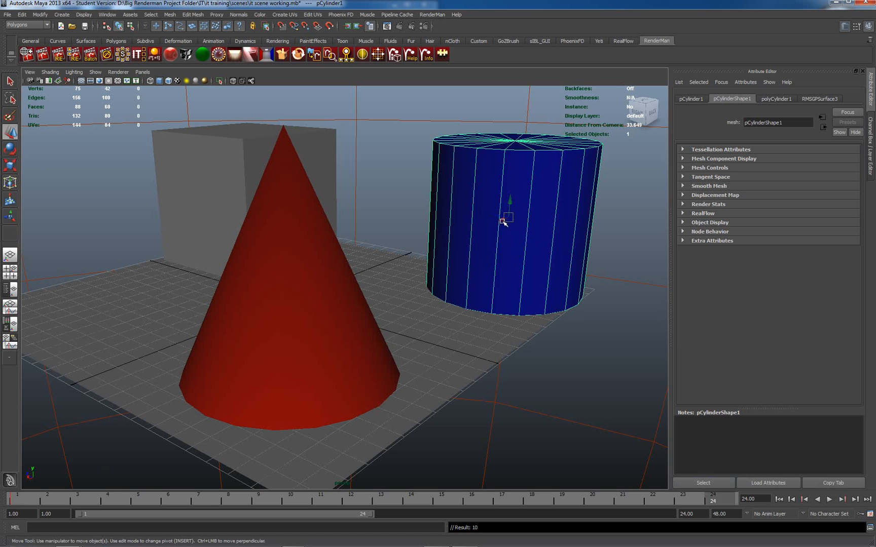
left_click_drag(502, 221, 306, 363)
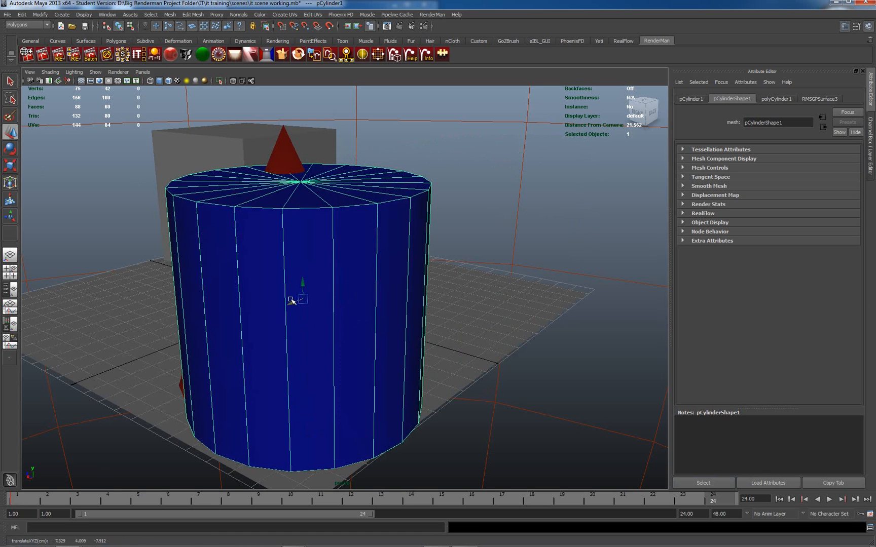
mouse_move(293, 297)
left_mouse_down()
mouse_move(79, 253)
mouse_move(81, 236)
left_mouse_up()
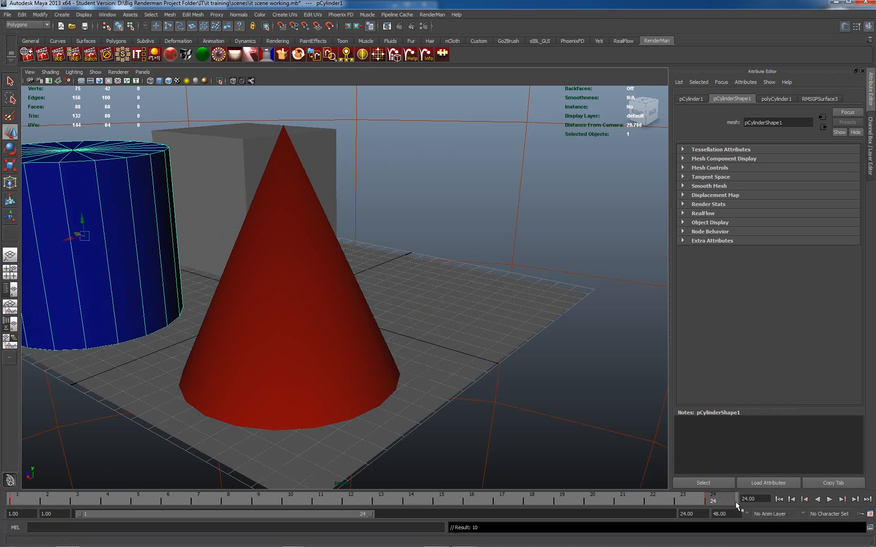
key("alt+v")
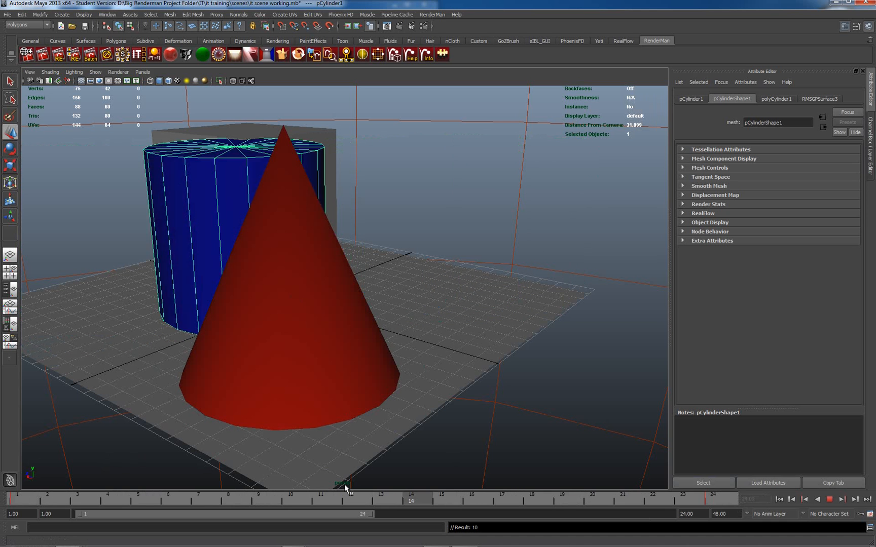
key("Escape")
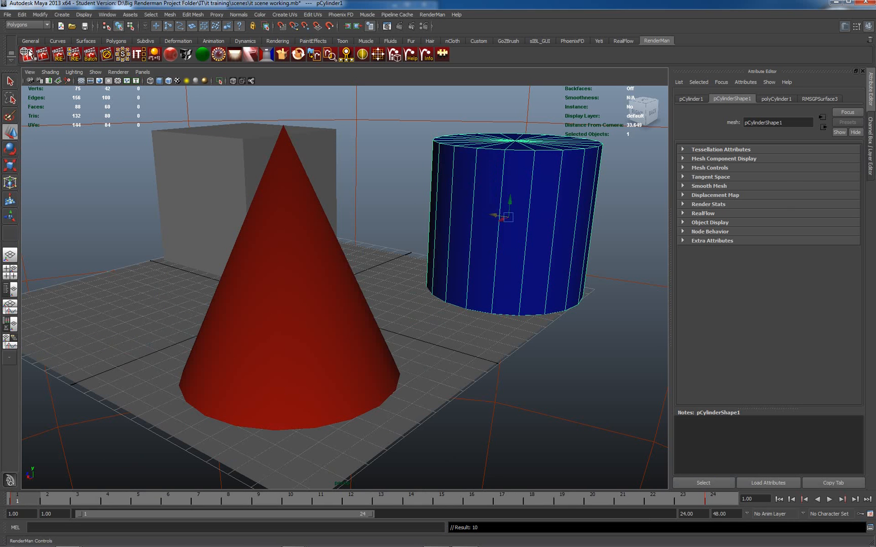
Step: In RenderMan Controls, set Frame/Animation ext to numbered name.#.ext files
left_click(27, 54)
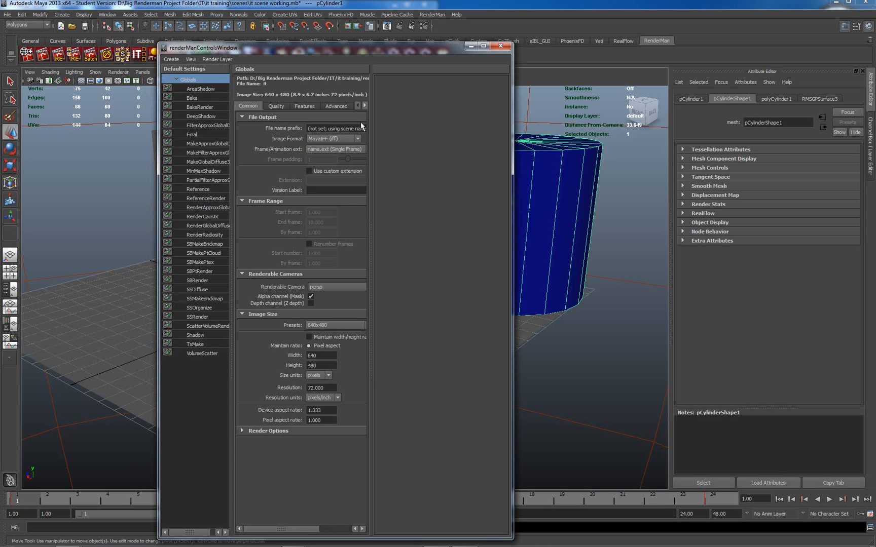
left_click_drag(370, 155, 469, 156)
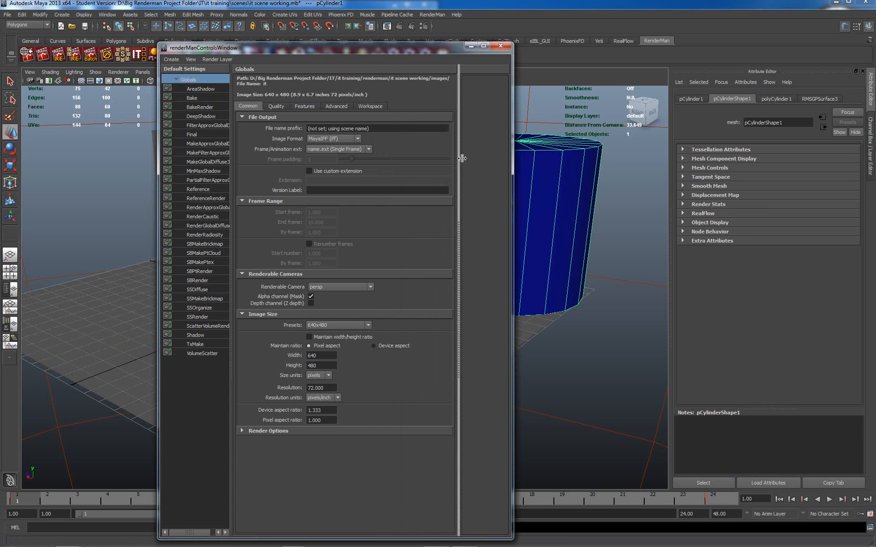
left_click(360, 138)
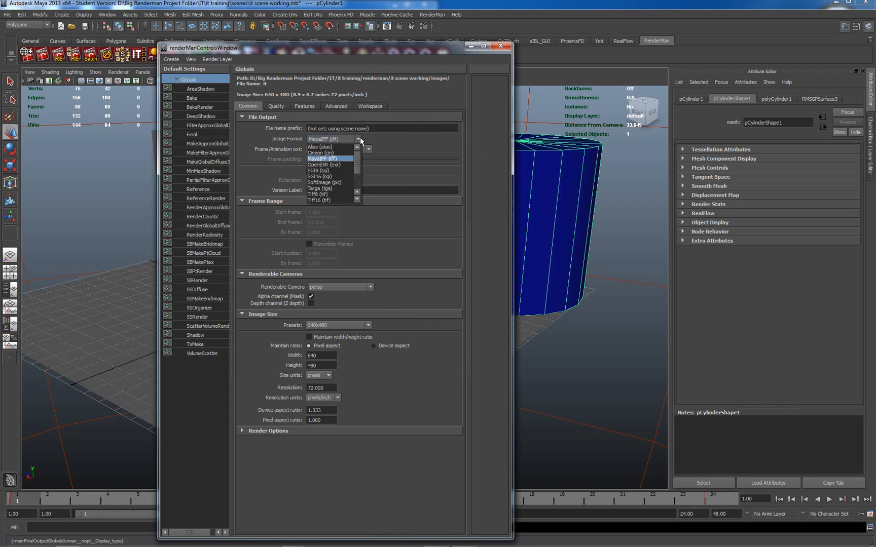
left_click(390, 134)
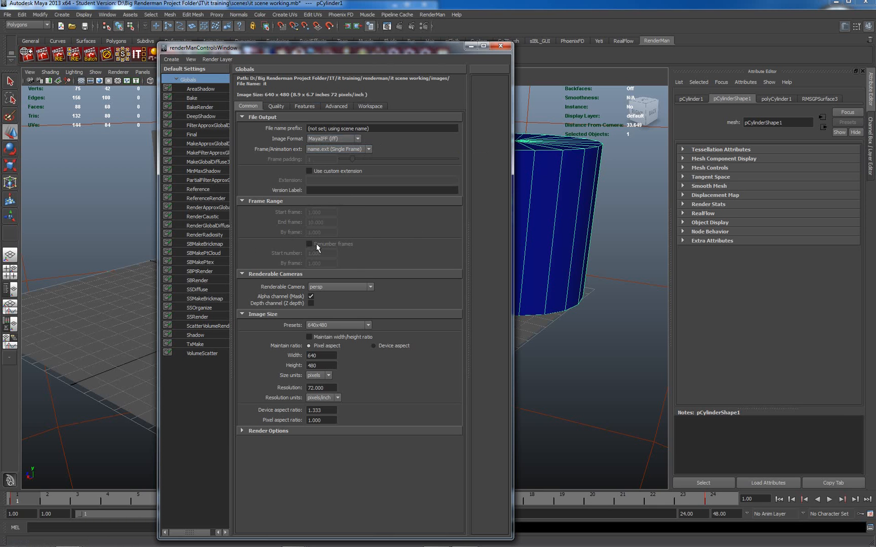
left_click(371, 150)
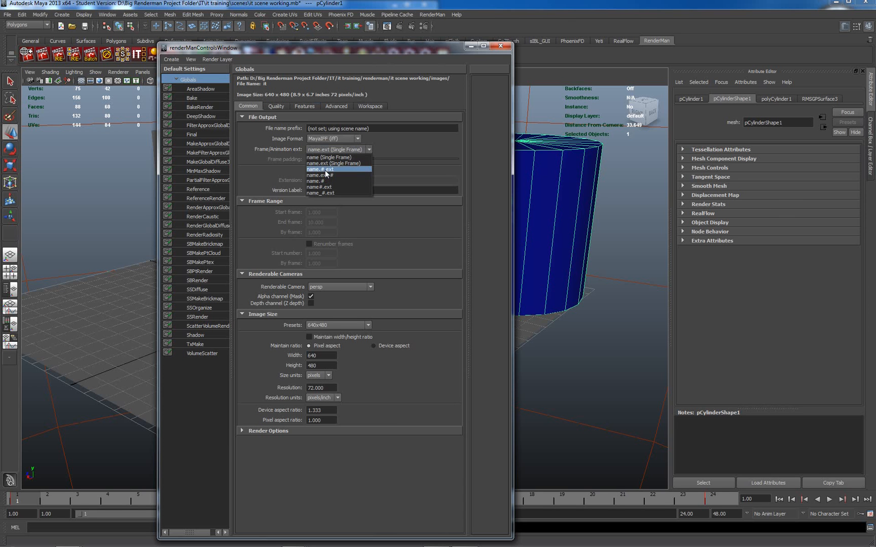
left_click(326, 171)
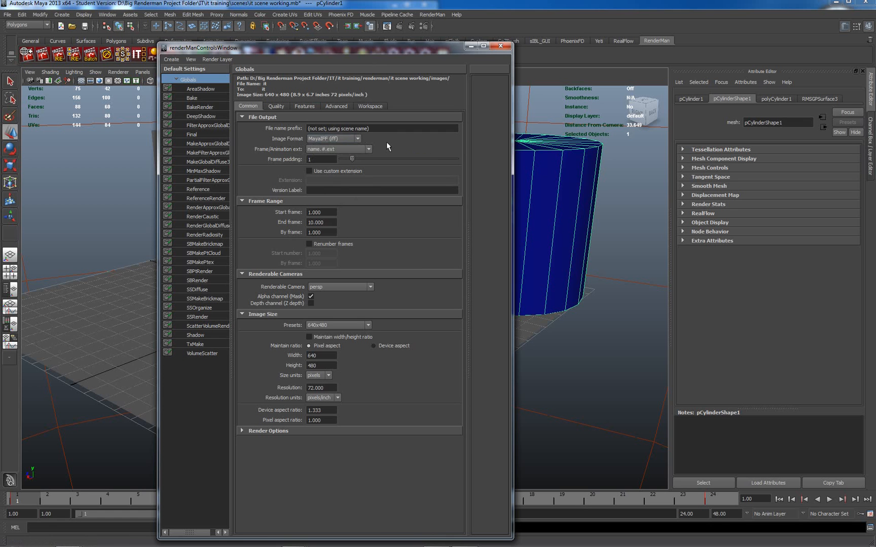
left_click(368, 149)
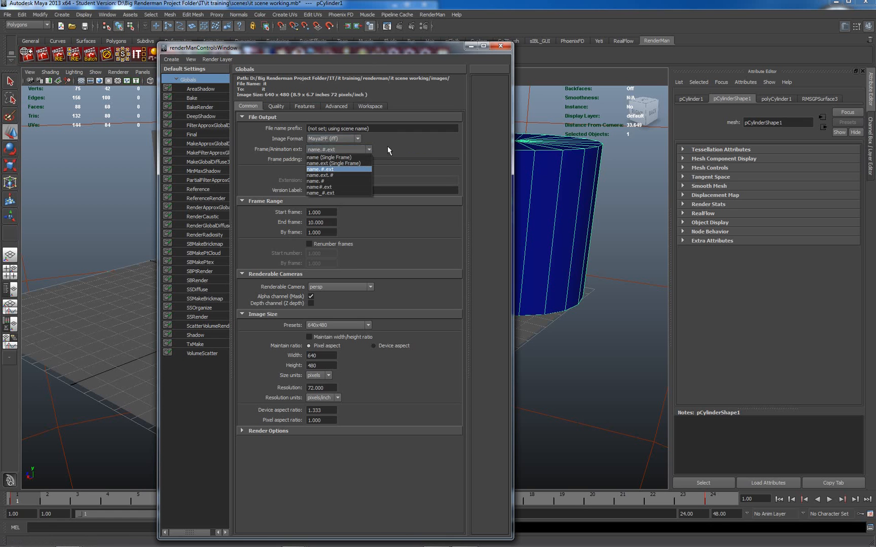
left_click(387, 145)
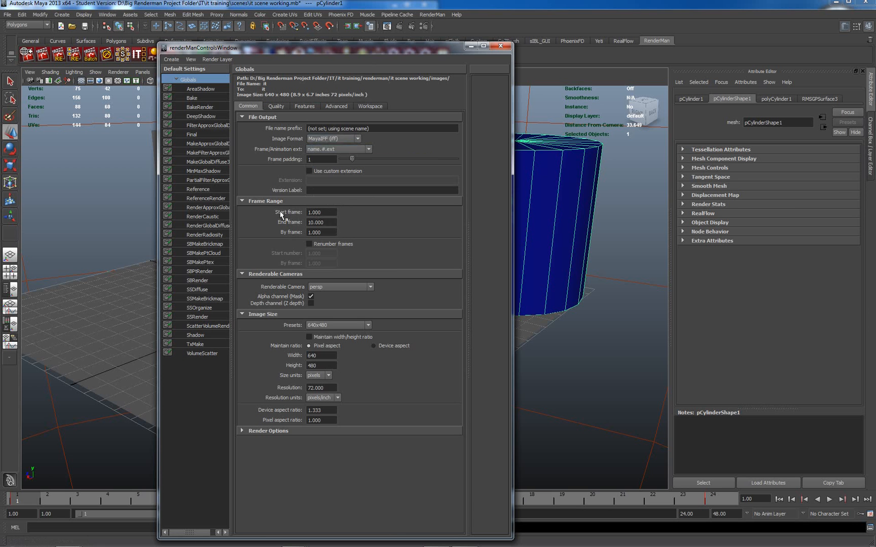
Step: Set the frame range end frame to 24
left_click(331, 222)
left_click_drag(331, 221, 291, 219)
type("24")
left_click(327, 232)
Step: Set the Quality Shading Rate to 5, then review the Features and Common settings
left_click(275, 106)
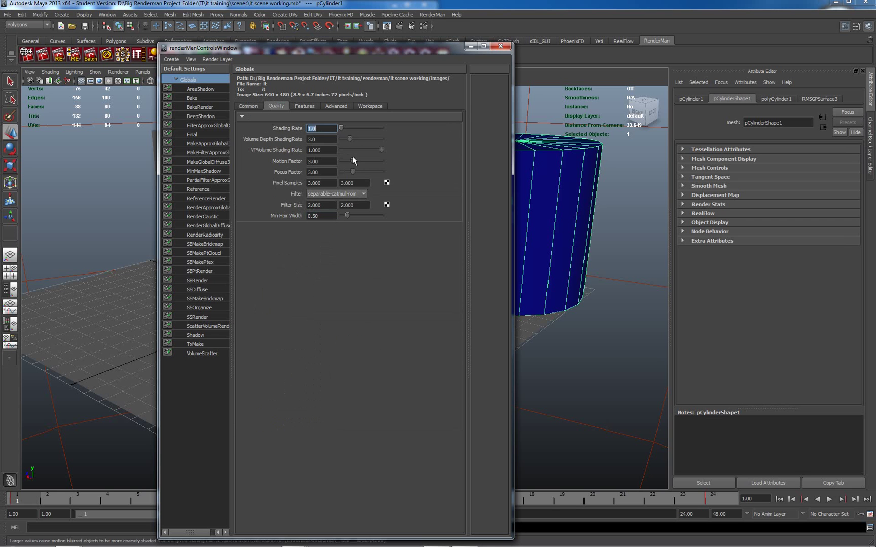
double_click(314, 128)
type("5")
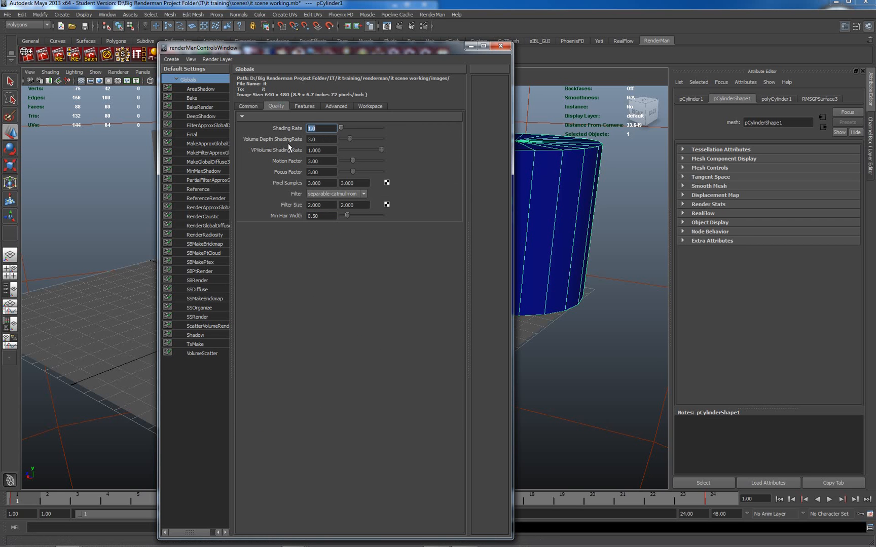
key("Return")
left_click(304, 106)
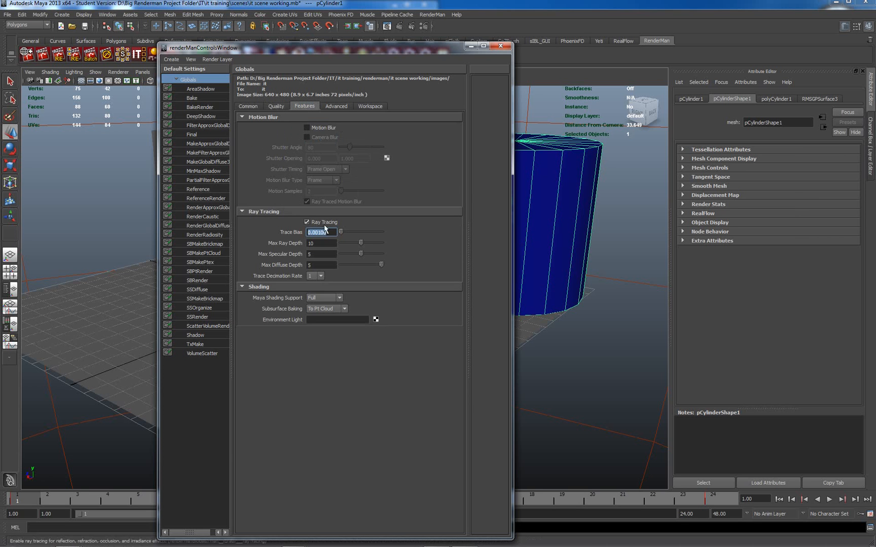
left_click(249, 106)
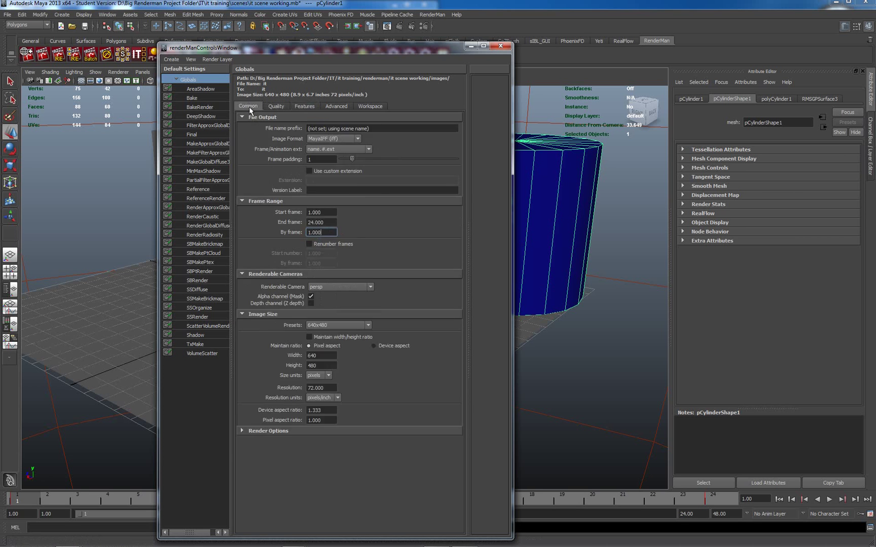
Step: Close RenderMan Controls and position the it render of frame 1 over the scene
left_click(502, 48)
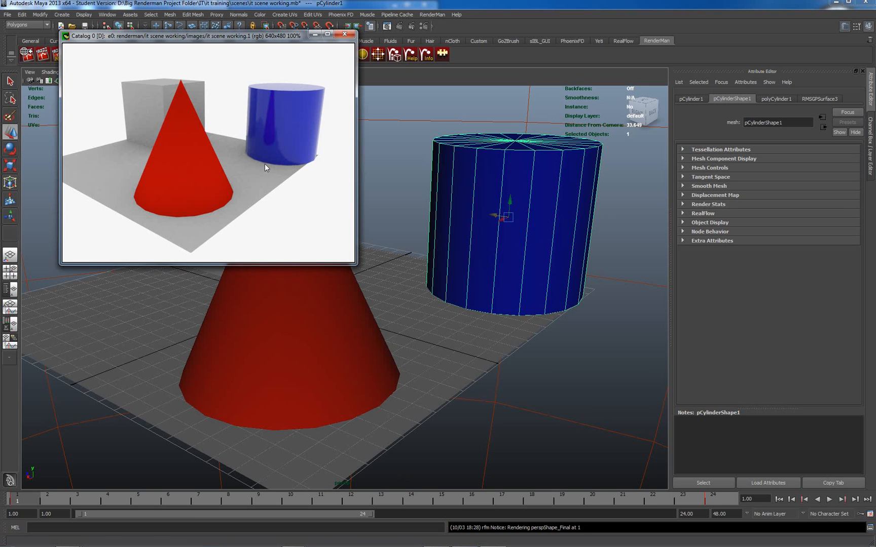
left_click_drag(292, 38, 358, 171)
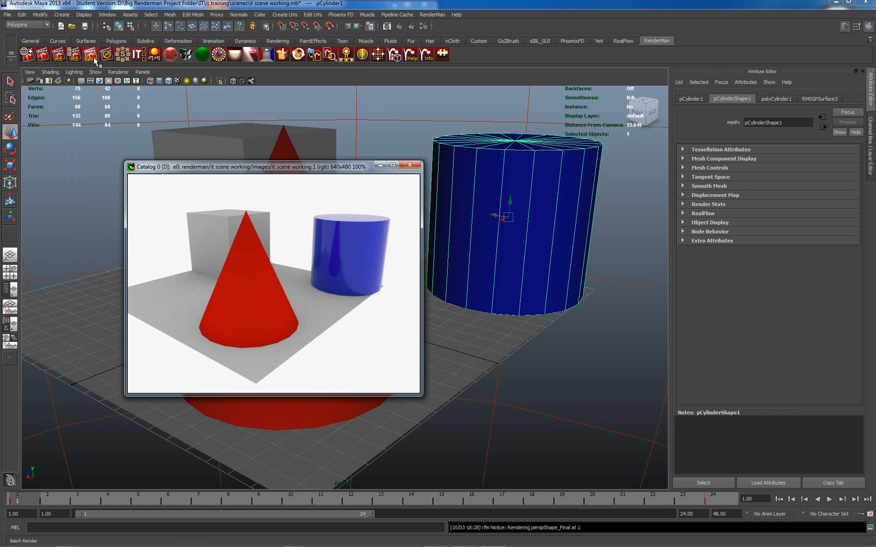
Step: Start a RenderMan batch render of the animation with 8 rendering threads
left_click(432, 15)
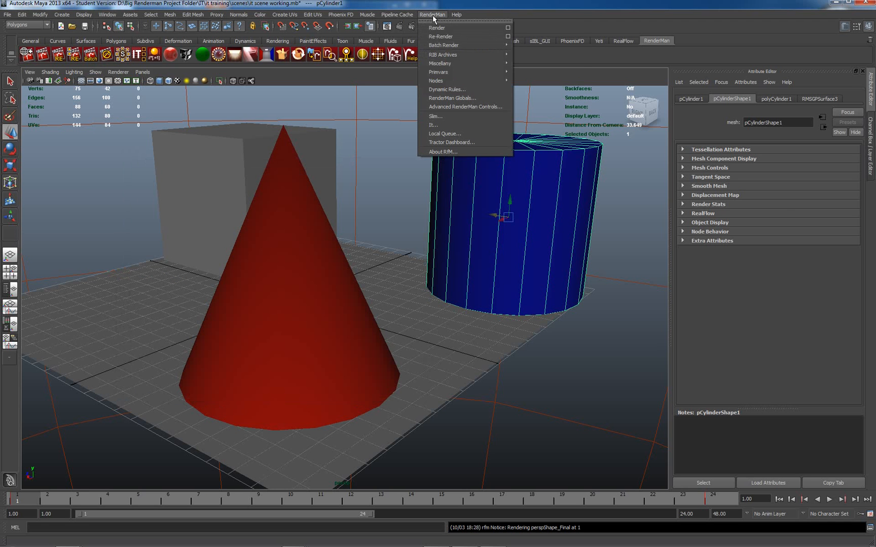
mouse_move(452, 45)
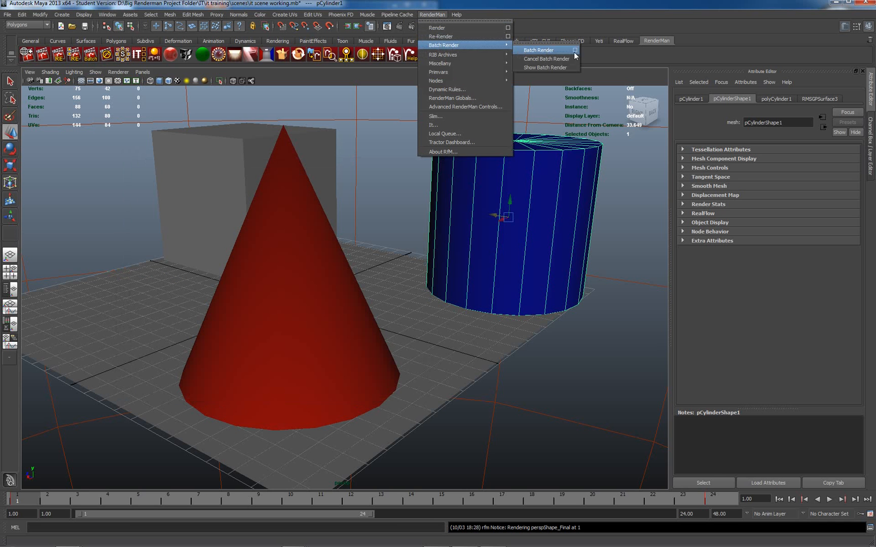
left_click(575, 52)
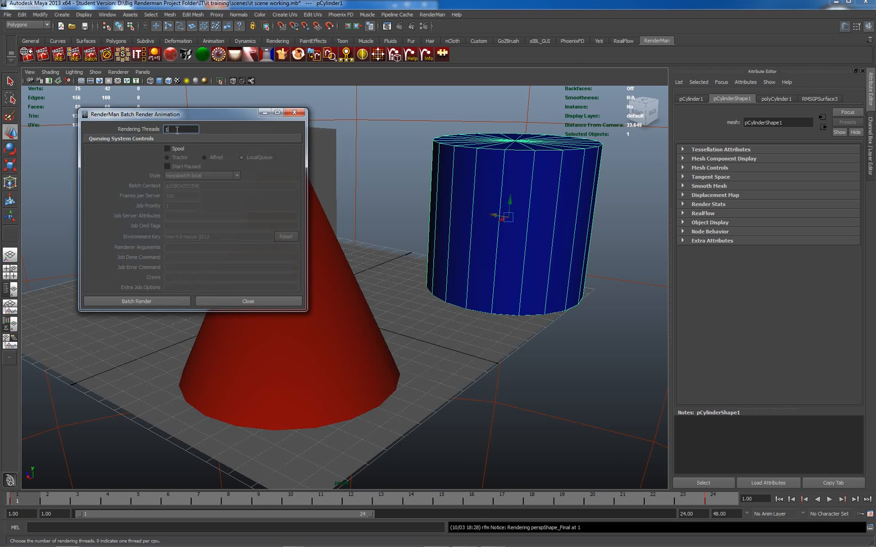
type("8")
key("Return")
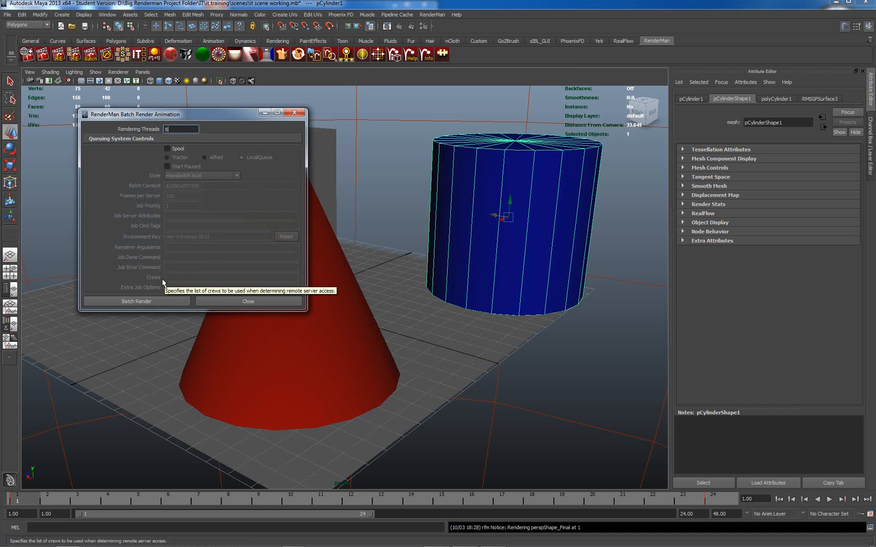
left_click(149, 304)
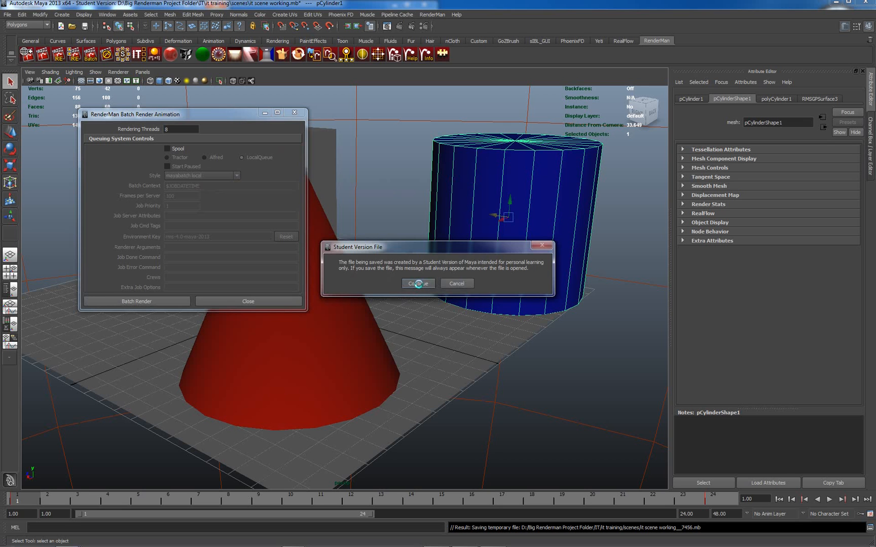
Step: Continue past the Student Version File warning so all 24 frames render
left_click(419, 283)
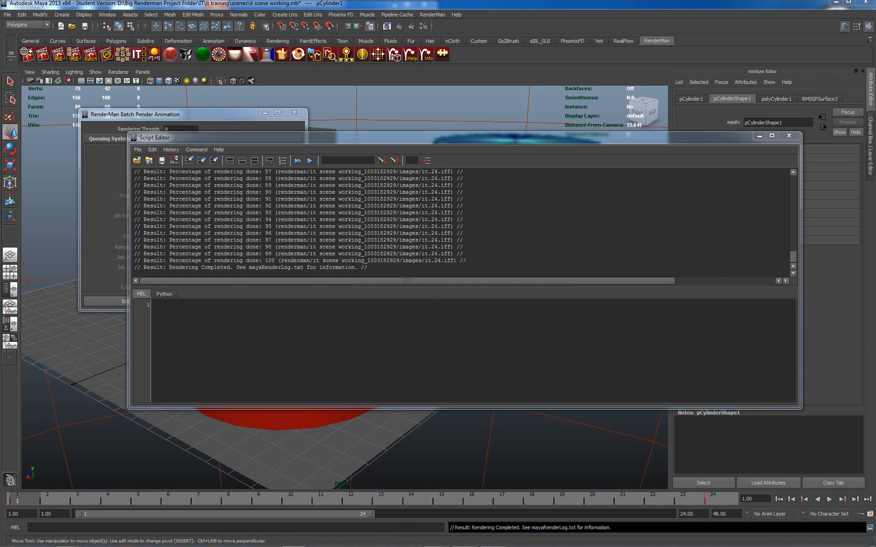
Step: Show the it catalog and start Add Sequence from it
left_click(492, 538)
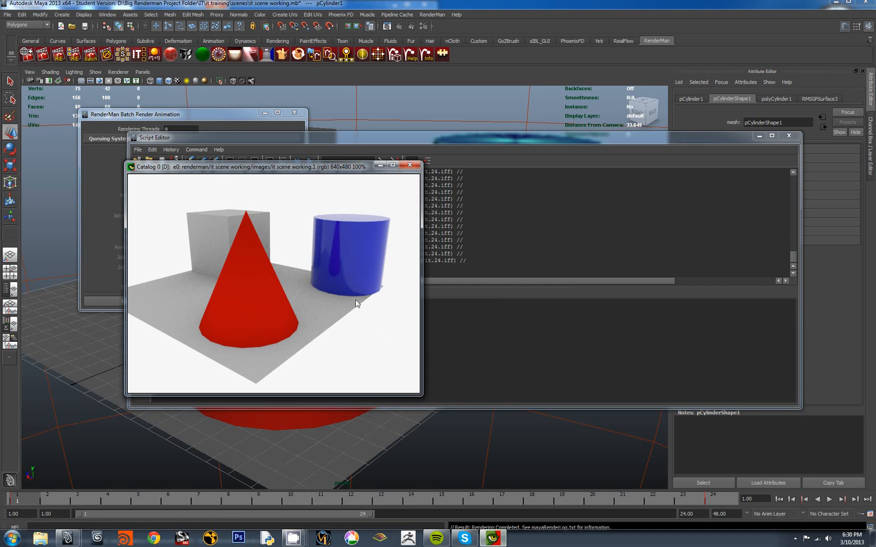
right_click(265, 238)
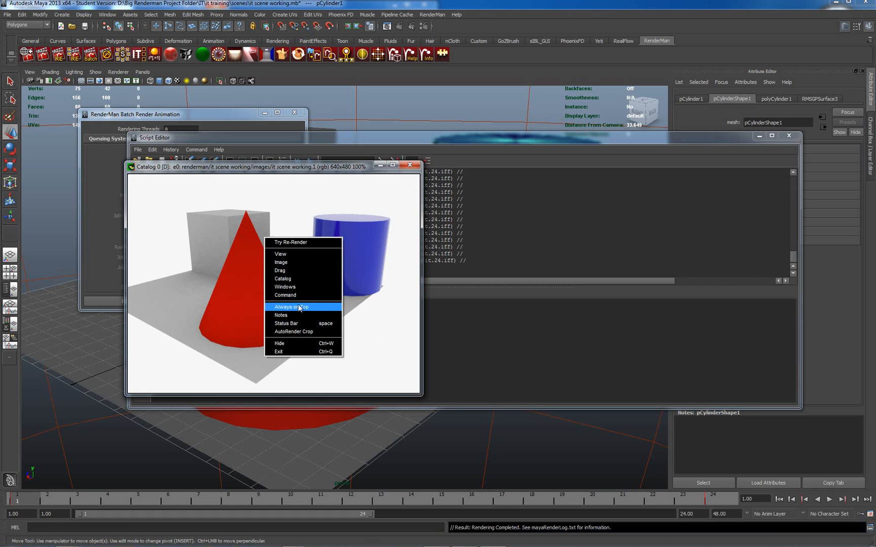
mouse_move(301, 295)
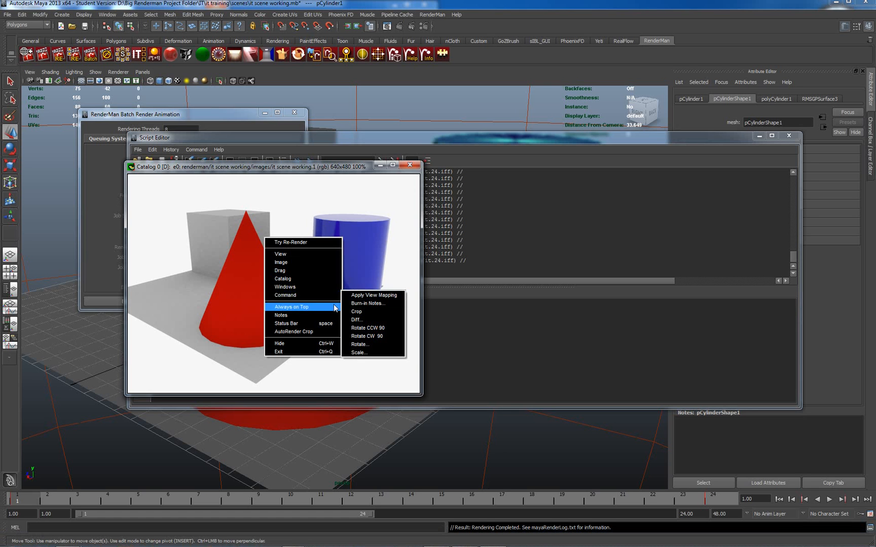
left_click(360, 294)
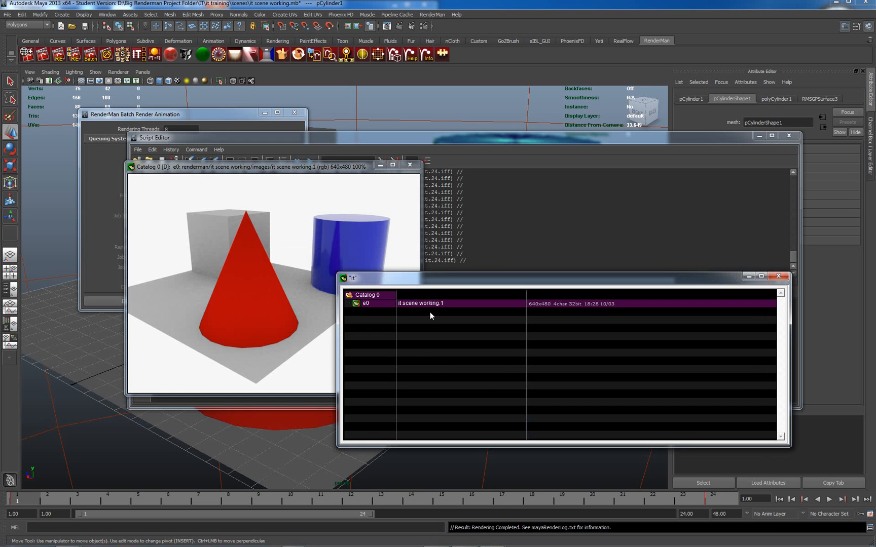
right_click(430, 312)
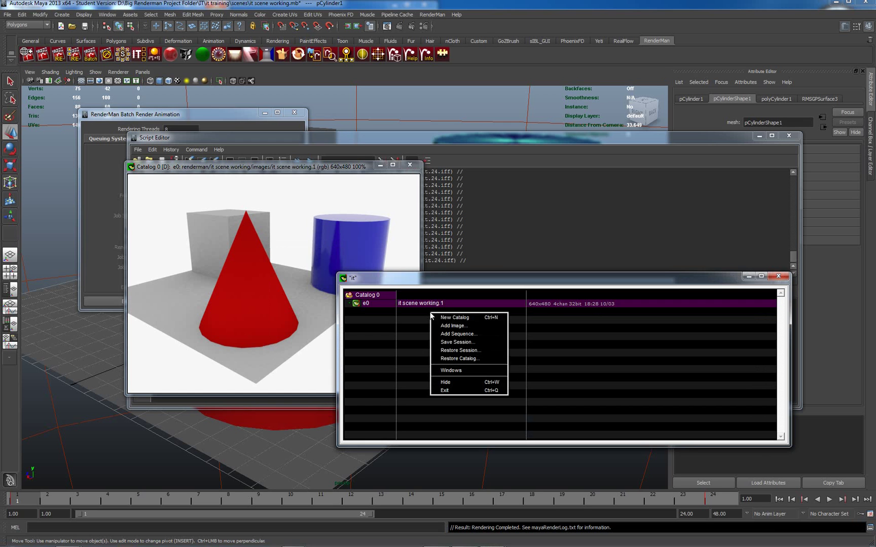
left_click(456, 335)
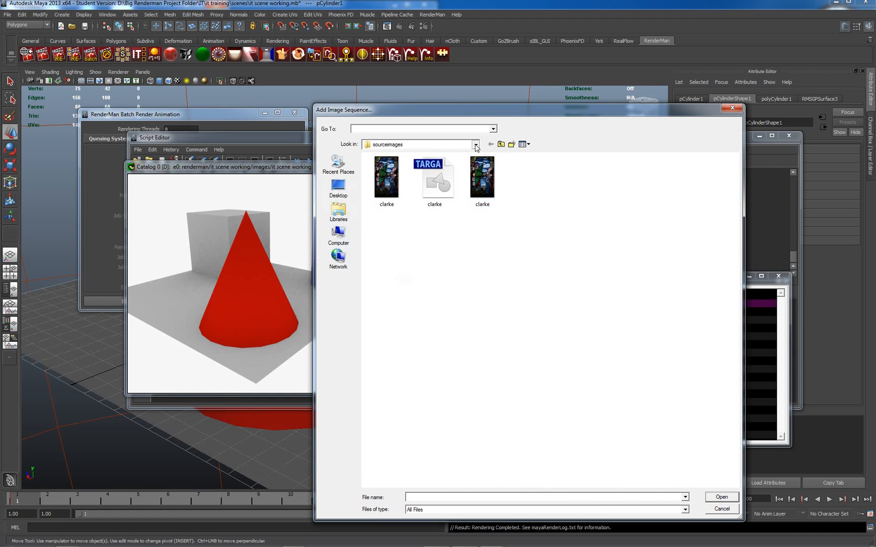
Step: Browse into Big Renderman Project Folder / IT / it training / renderman
left_click(475, 145)
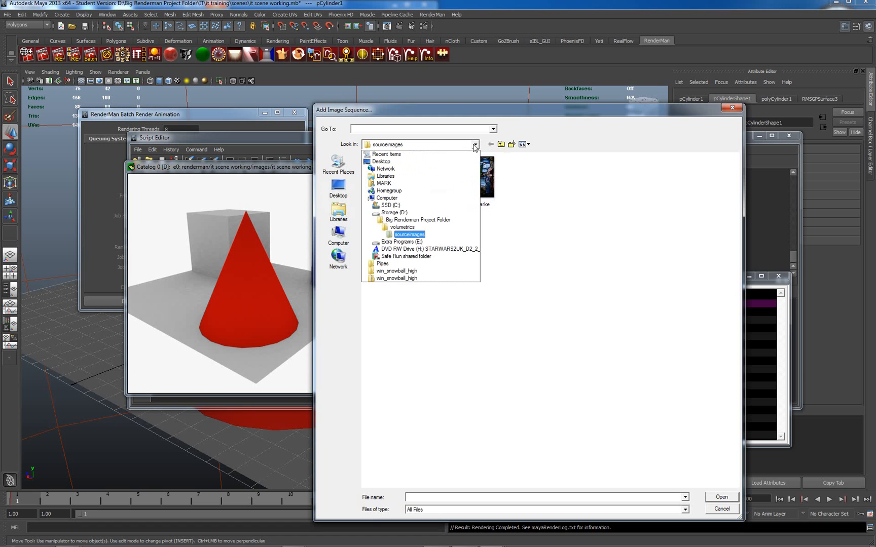
left_click(417, 220)
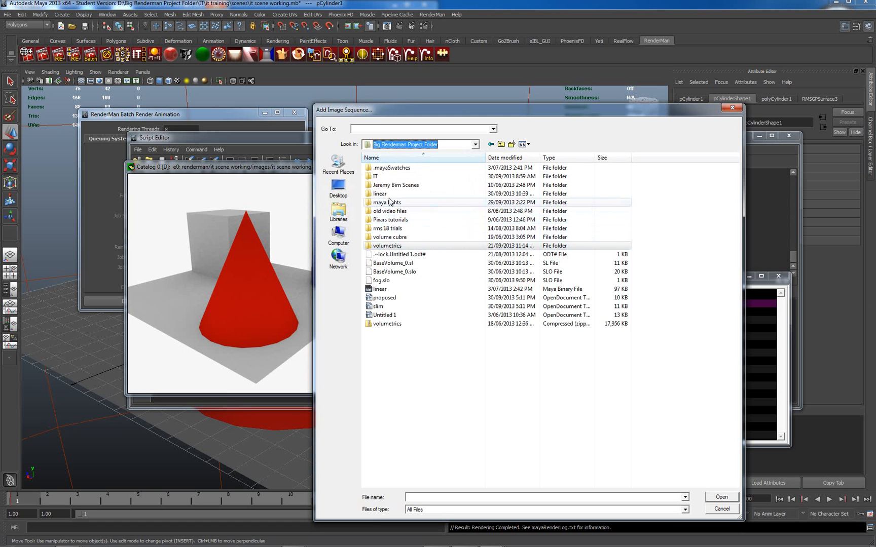
double_click(381, 176)
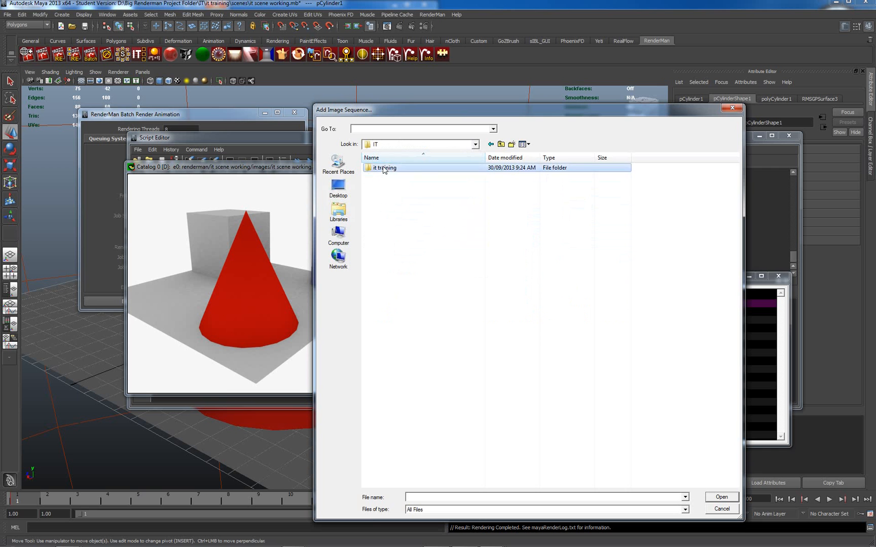
double_click(384, 169)
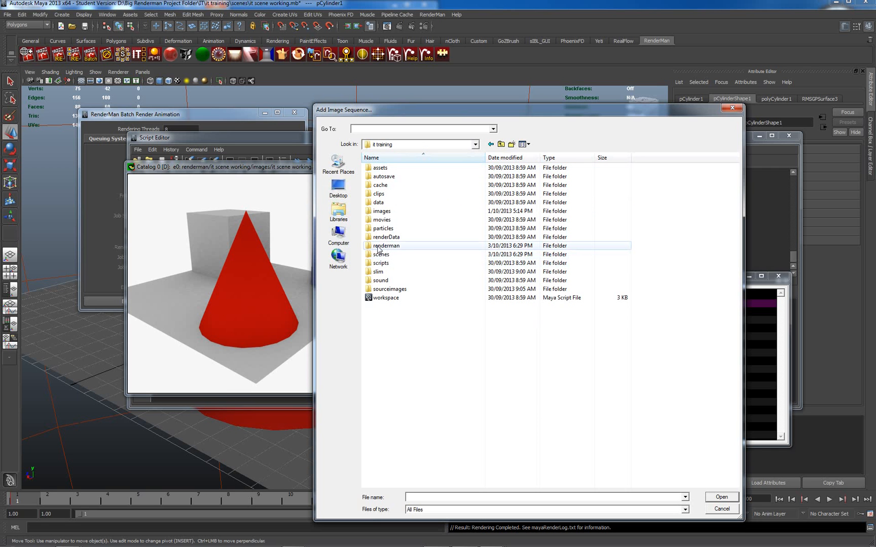
double_click(385, 246)
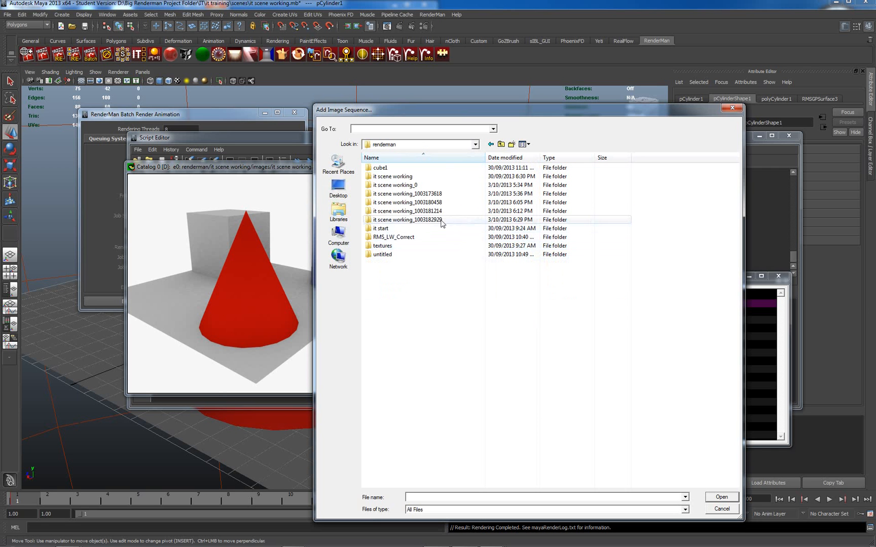
mouse_move(498, 117)
left_mouse_down()
mouse_move(576, 291)
mouse_move(724, 253)
left_mouse_up()
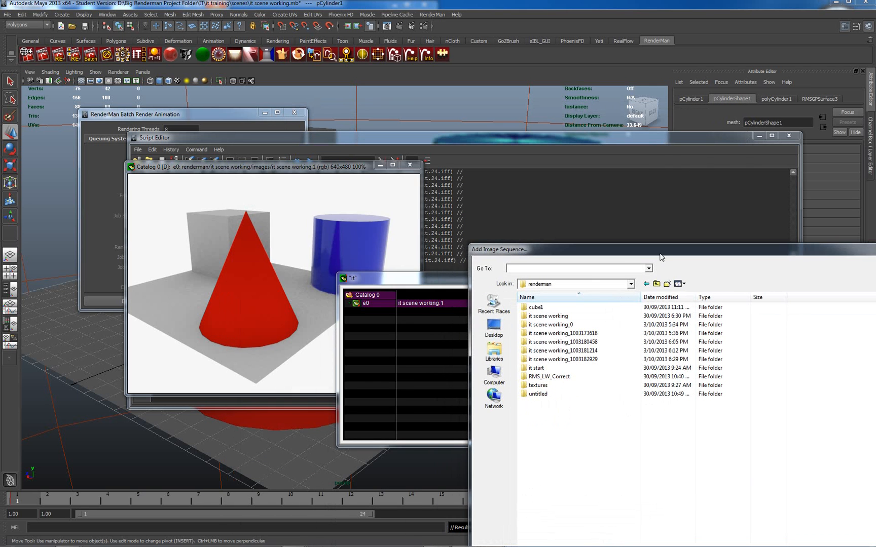
mouse_move(342, 167)
left_mouse_down()
mouse_move(236, 264)
mouse_move(274, 321)
left_mouse_up()
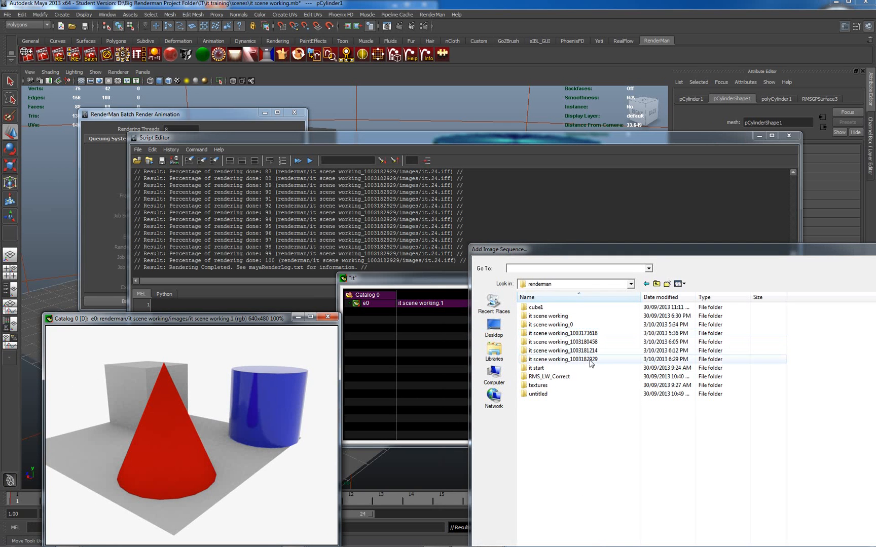
left_click(562, 359)
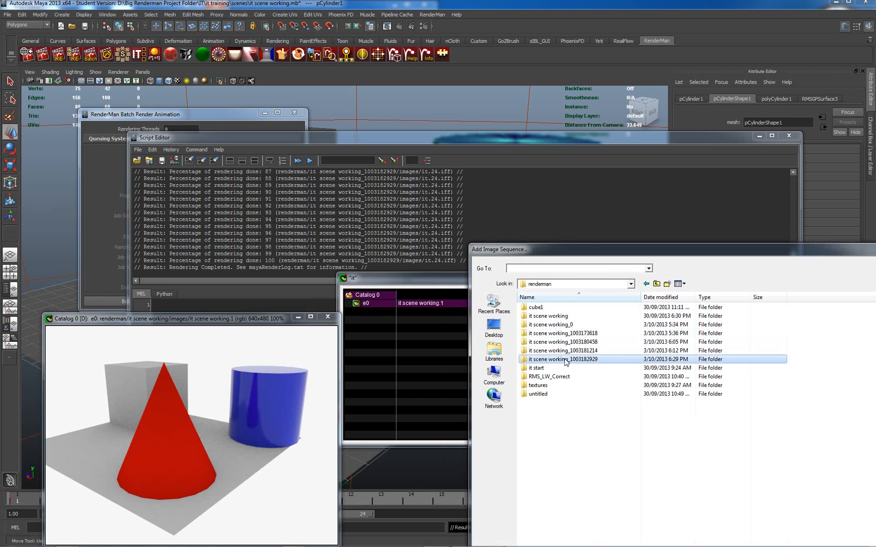
double_click(568, 361)
double_click(538, 307)
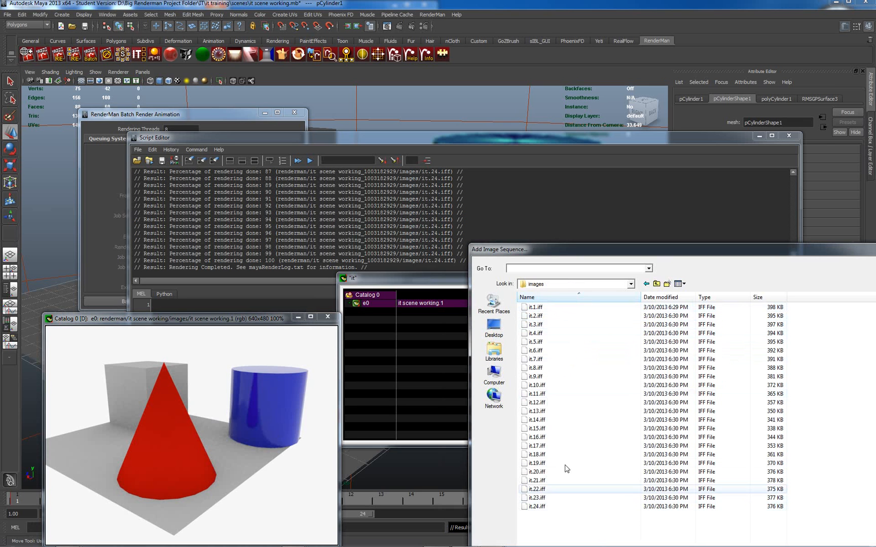
left_click(538, 310)
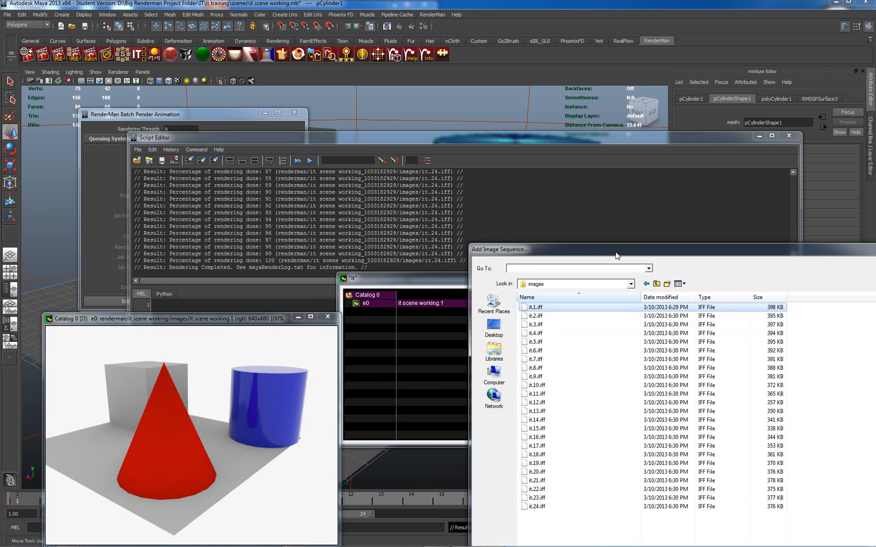
mouse_move(616, 254)
left_mouse_down()
mouse_move(525, 147)
mouse_move(509, 98)
left_mouse_up()
left_click(760, 474)
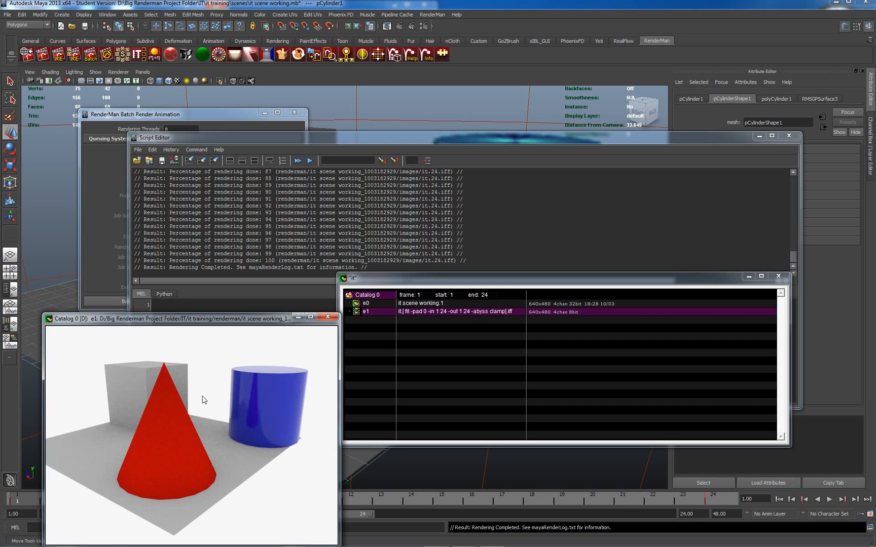
Step: Generate a flipbook from the e1 sequence entry in the catalog
right_click(459, 310)
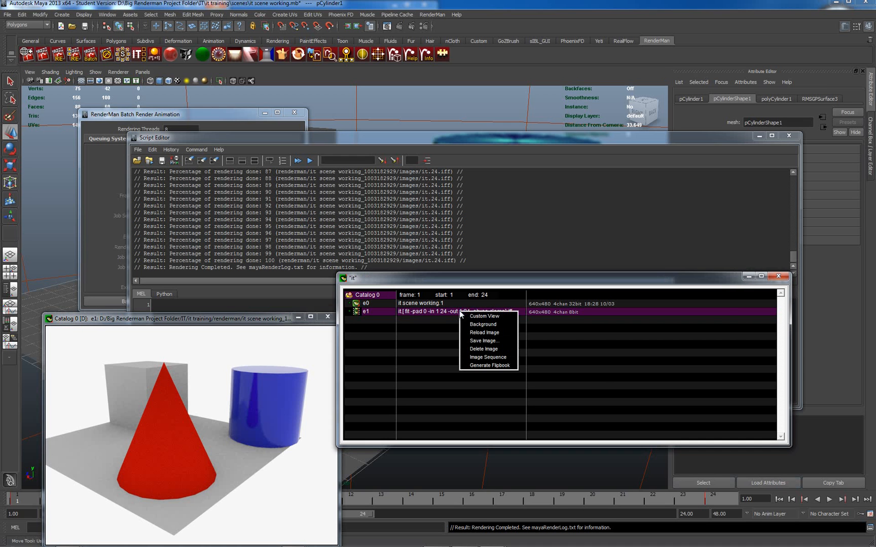
left_click(490, 366)
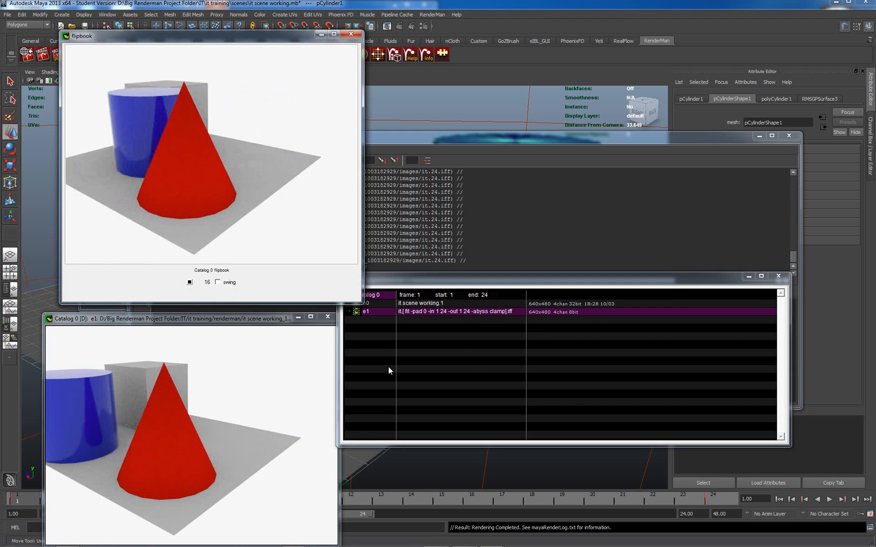
Step: Scrub the flipbook, enable swing playback, play it and stop
left_click(190, 282)
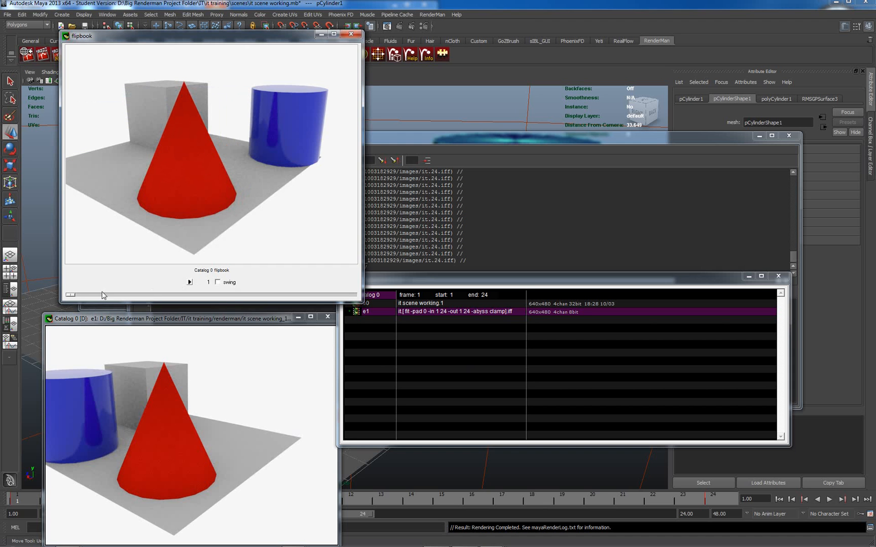
mouse_move(71, 295)
left_mouse_down()
mouse_move(241, 295)
mouse_move(120, 295)
left_mouse_up()
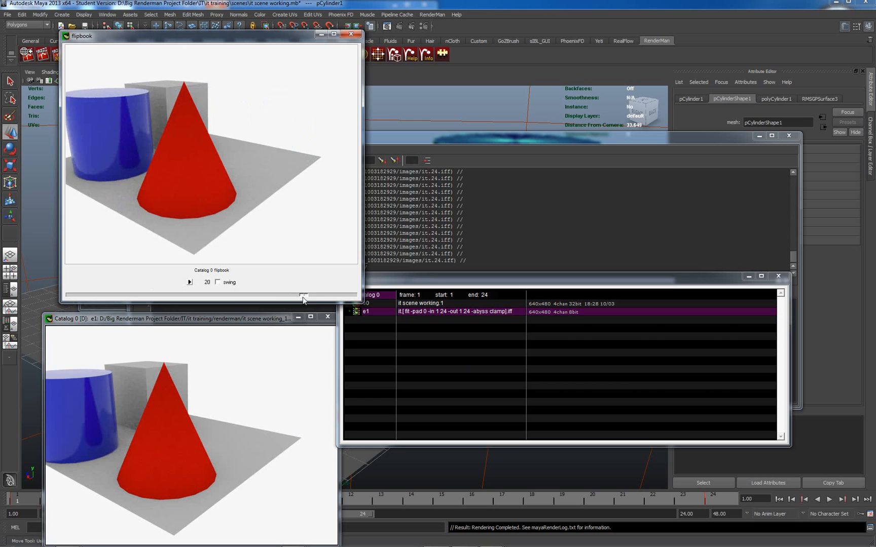
left_click(218, 282)
left_click(190, 282)
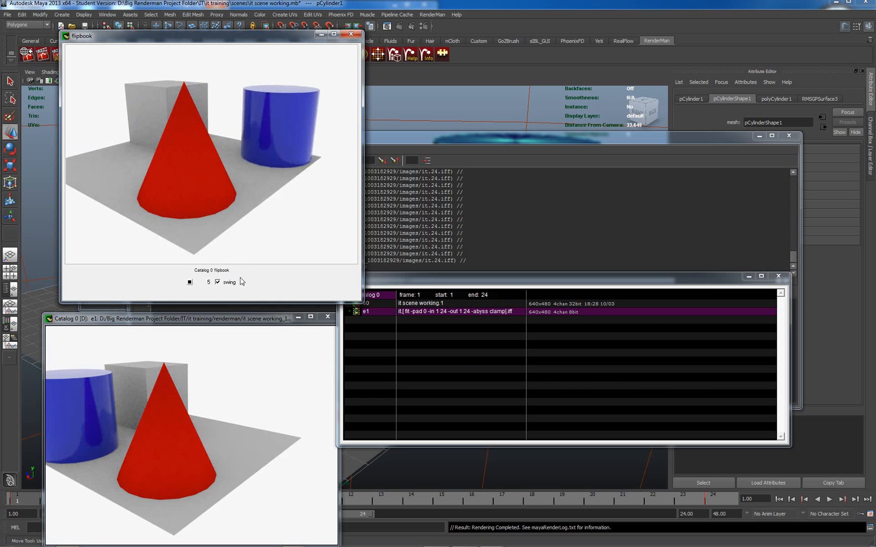
left_click(190, 284)
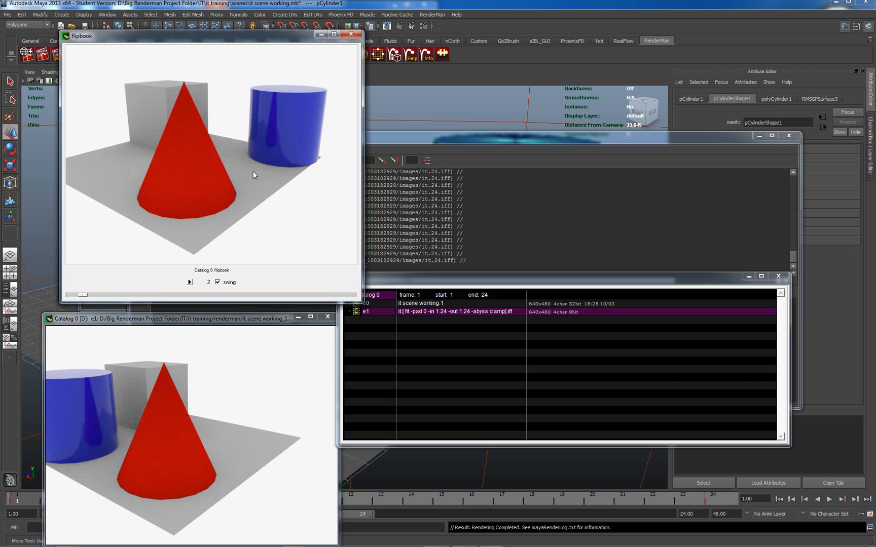
Step: Close the flipbook and centre the it render view on screen
left_click(353, 36)
left_click_drag(234, 320, 395, 161)
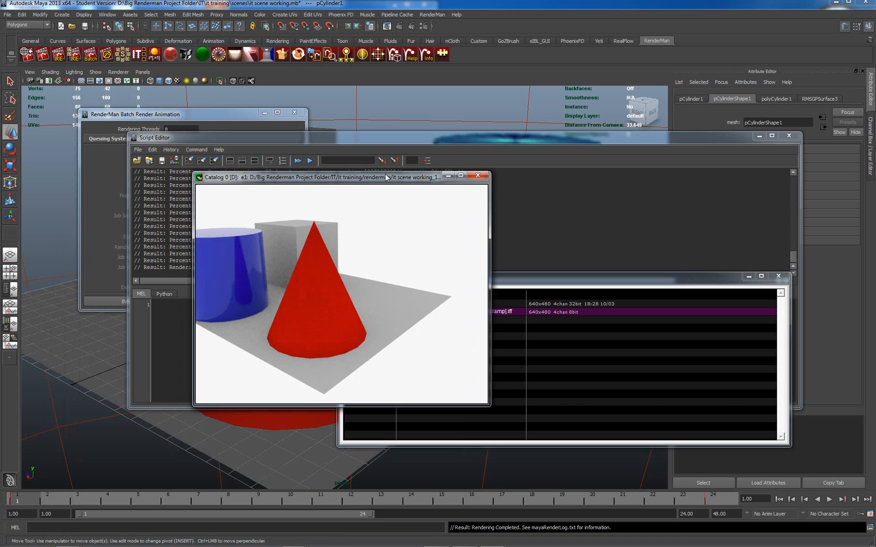
Step: Show the it render view's options with the Image actions, including Reload Image
right_click(385, 242)
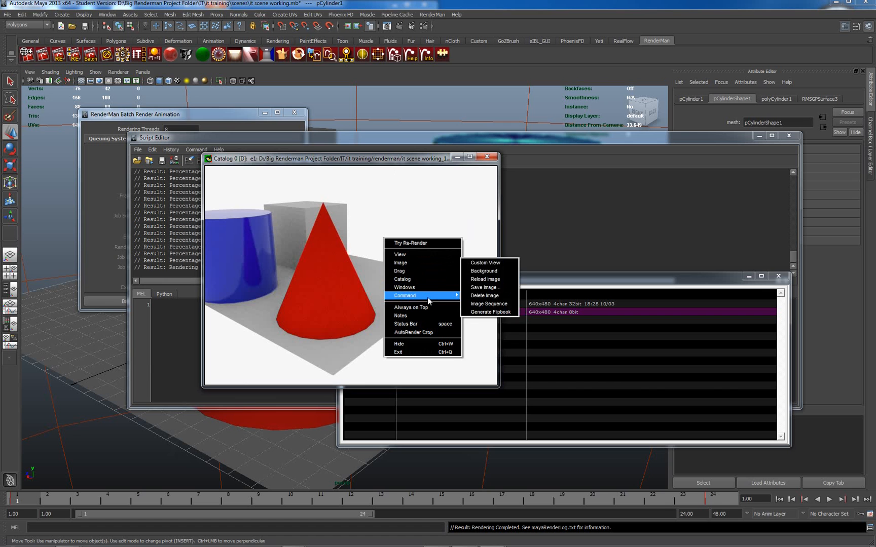
mouse_move(421, 263)
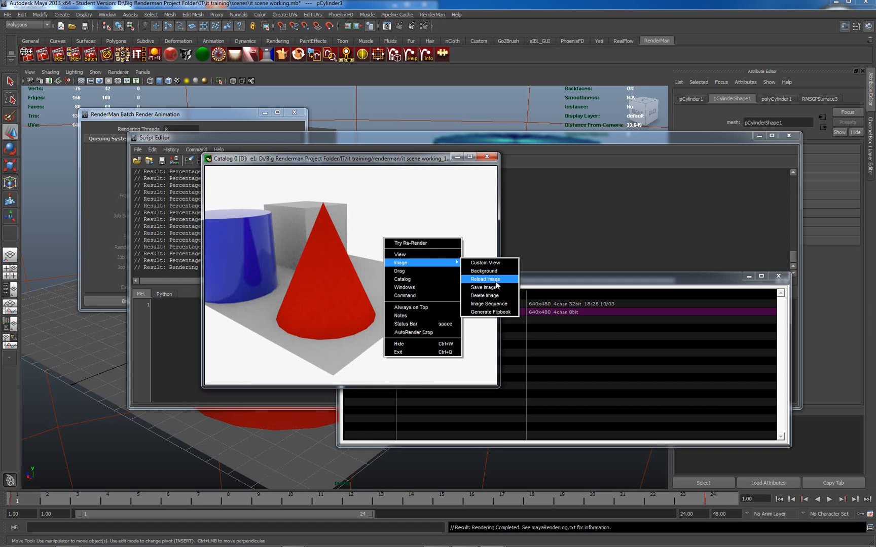
Step: Start adding an image to the it catalog and browse into the Big Renderman Project Folder's volumetrics folder
right_click(559, 331)
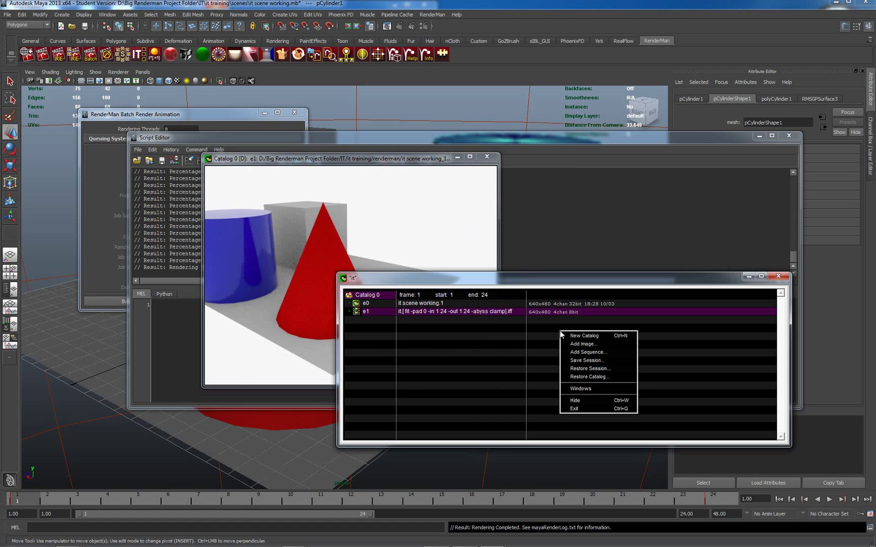
left_click(583, 344)
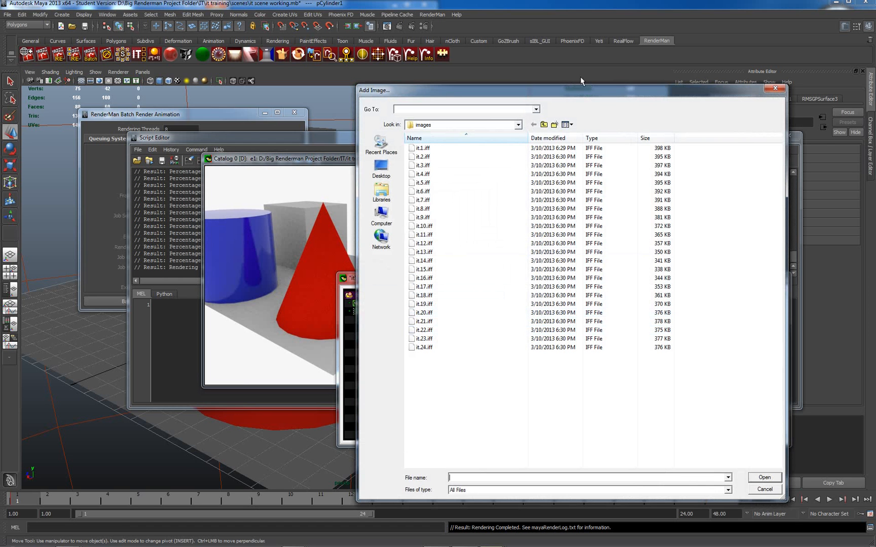
left_click(518, 124)
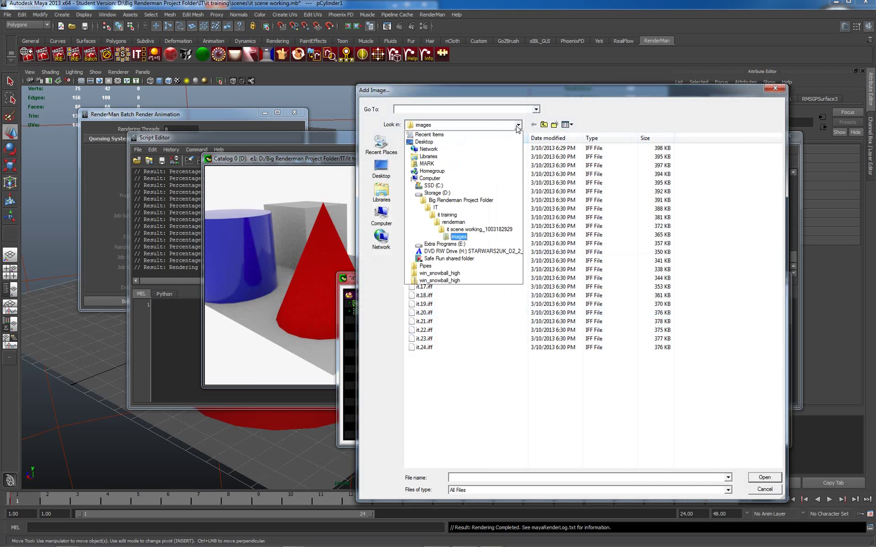
left_click(459, 201)
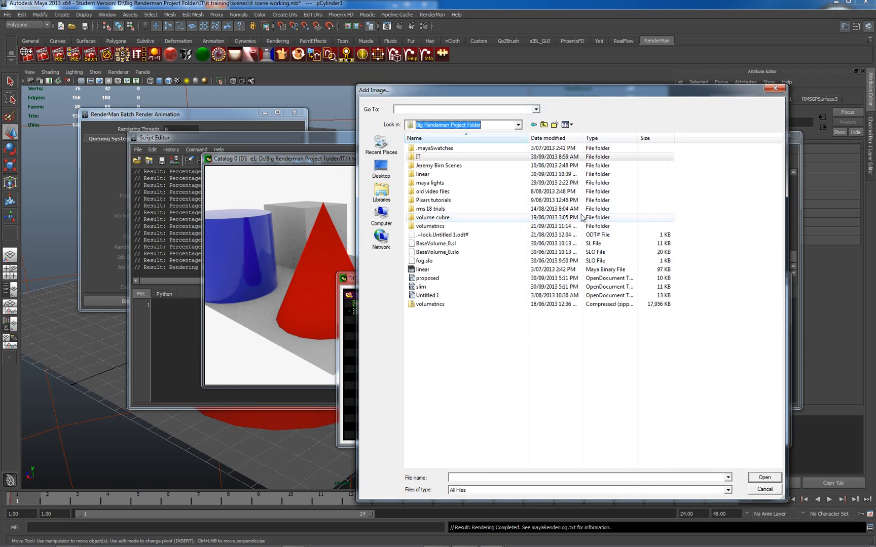
left_click(436, 227)
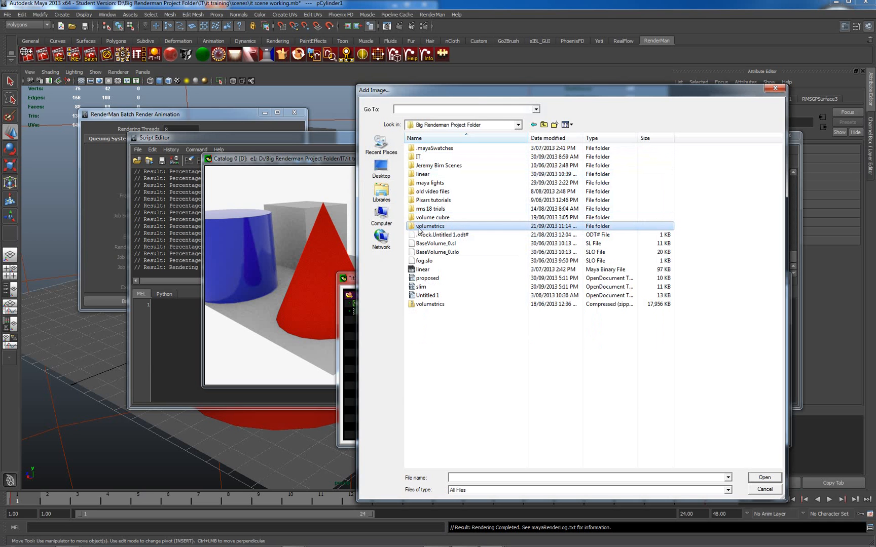
left_click(463, 332)
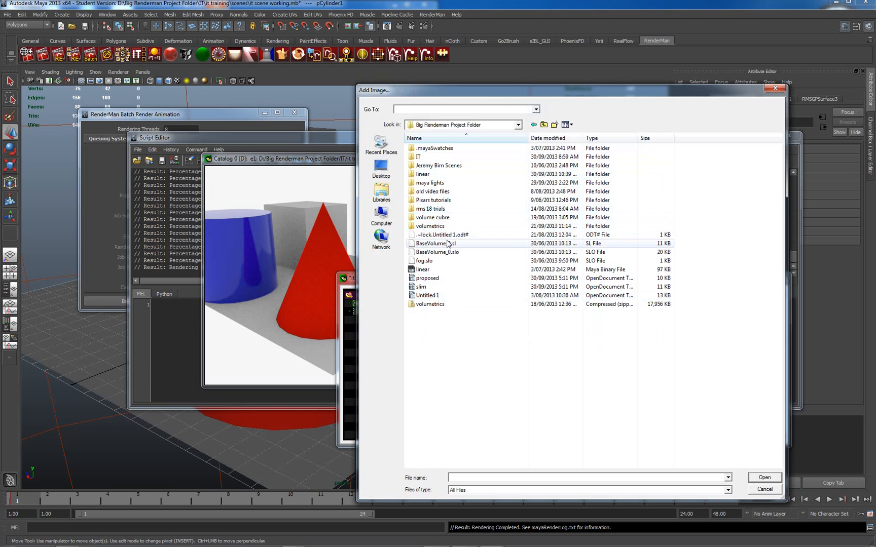
double_click(431, 226)
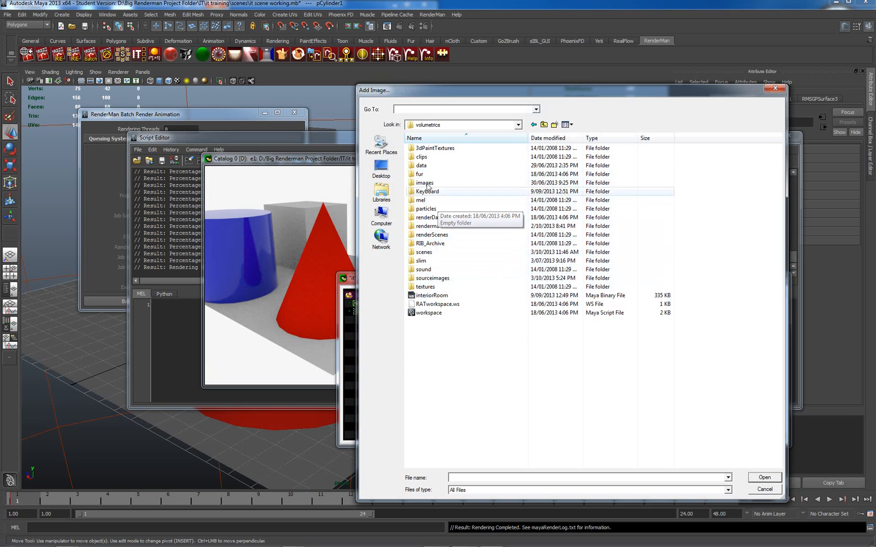
Step: Load clarke.tif from the sourceimages folder as a new catalog element
left_click(433, 279)
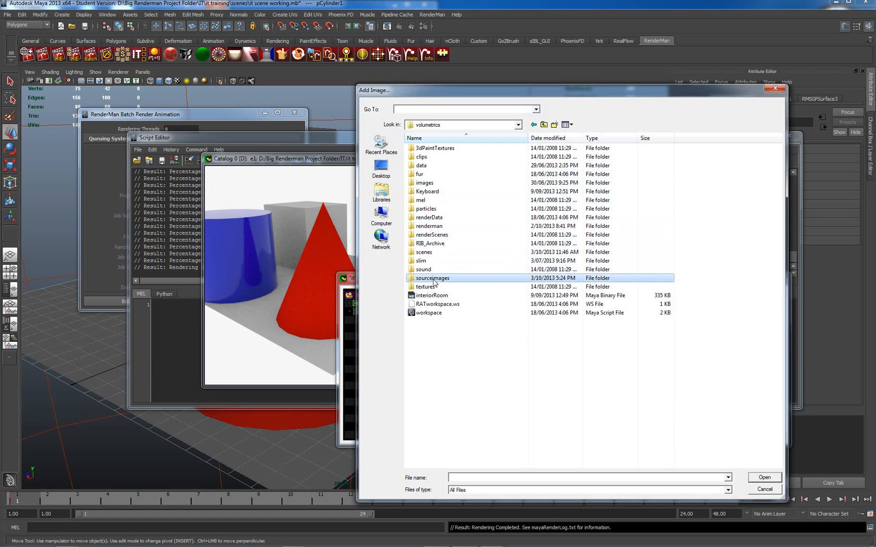
double_click(433, 279)
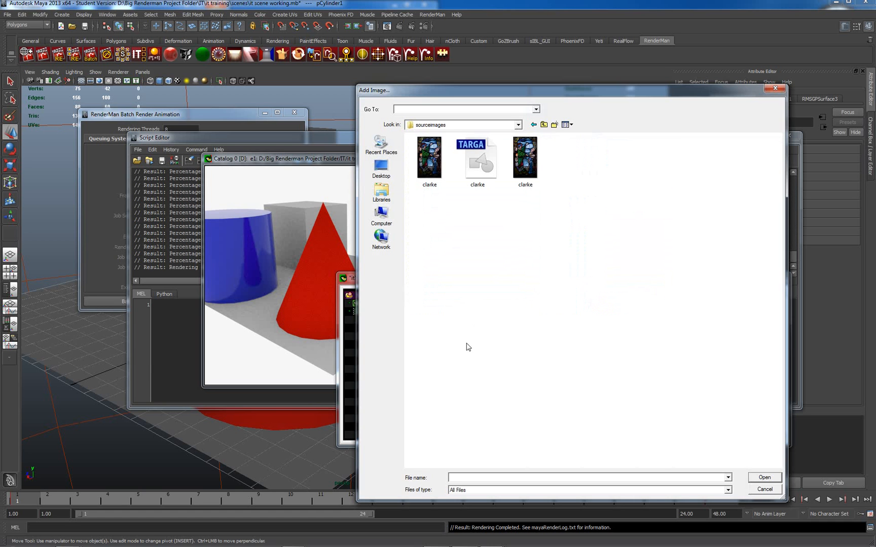
left_click(525, 161)
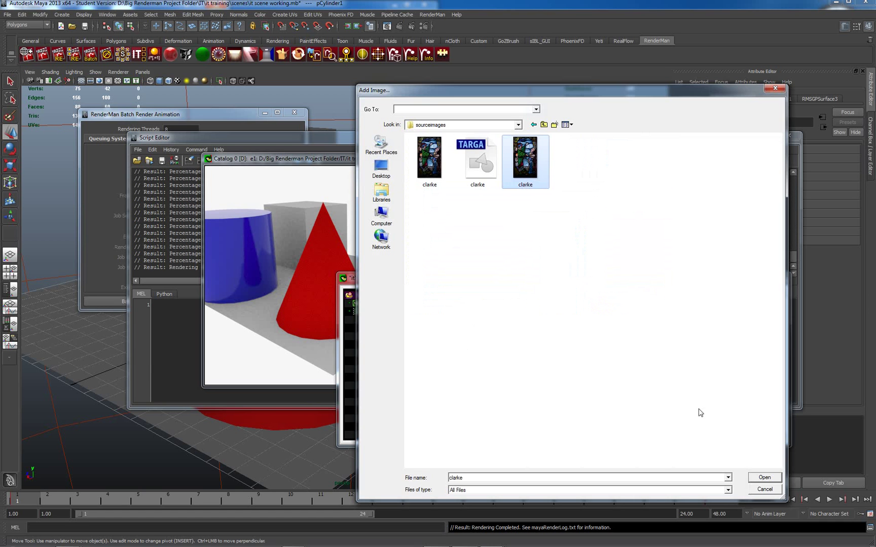
left_click(764, 478)
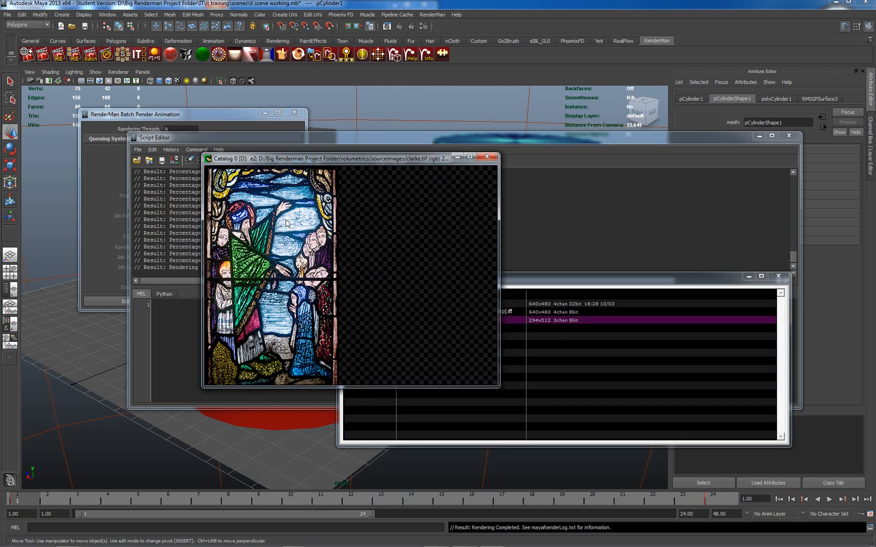
Step: Set the it viewer's drag mode to Color sampling on the stained-glass image, leaving its menu open
right_click(287, 222)
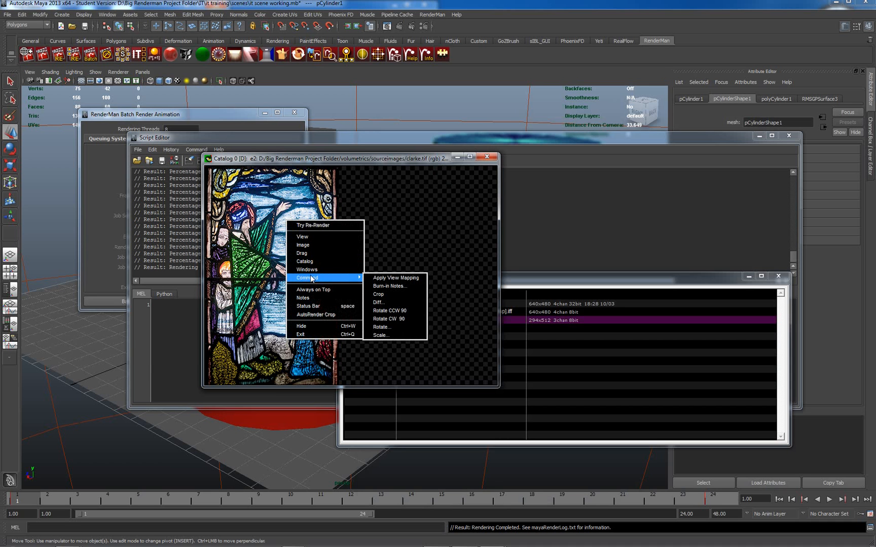
mouse_move(322, 254)
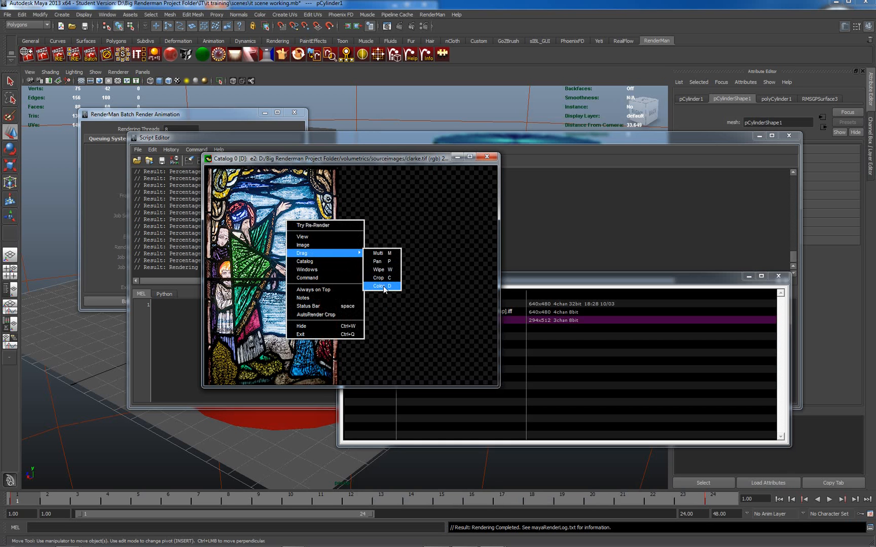
left_click(383, 286)
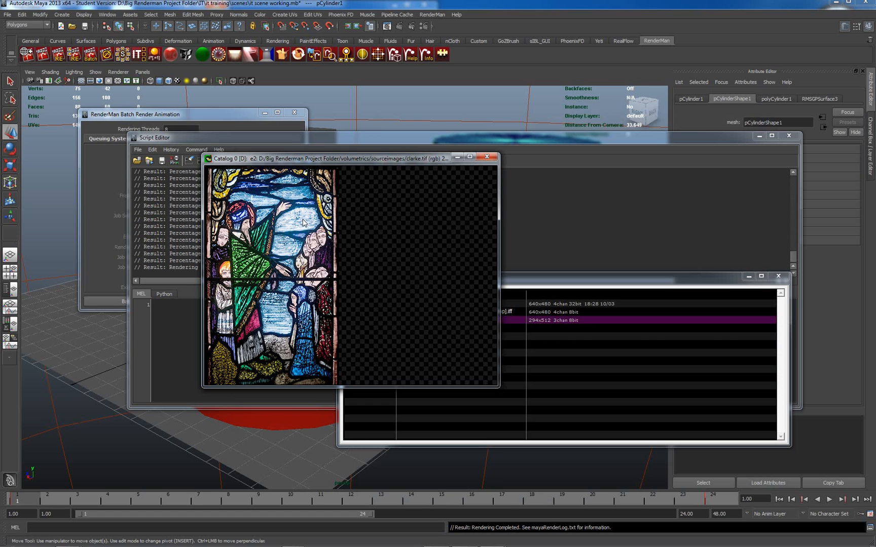
right_click(304, 223)
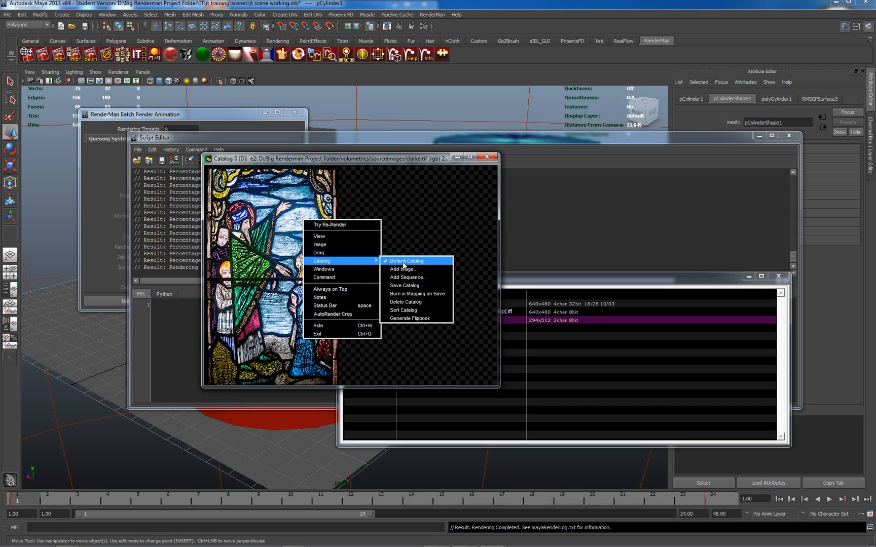
mouse_move(339, 252)
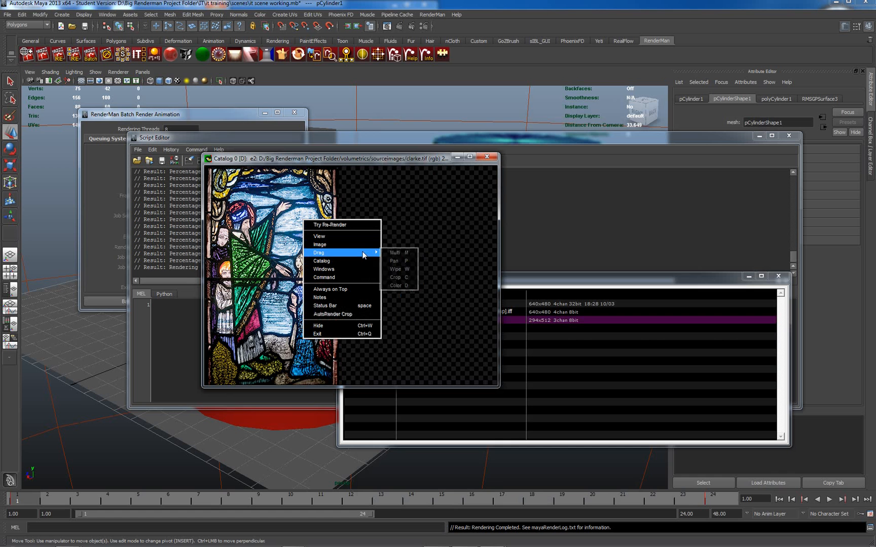
Step: Mark a crop region over the upper stained glass and crop it into new element e2_crop0
left_click(399, 276)
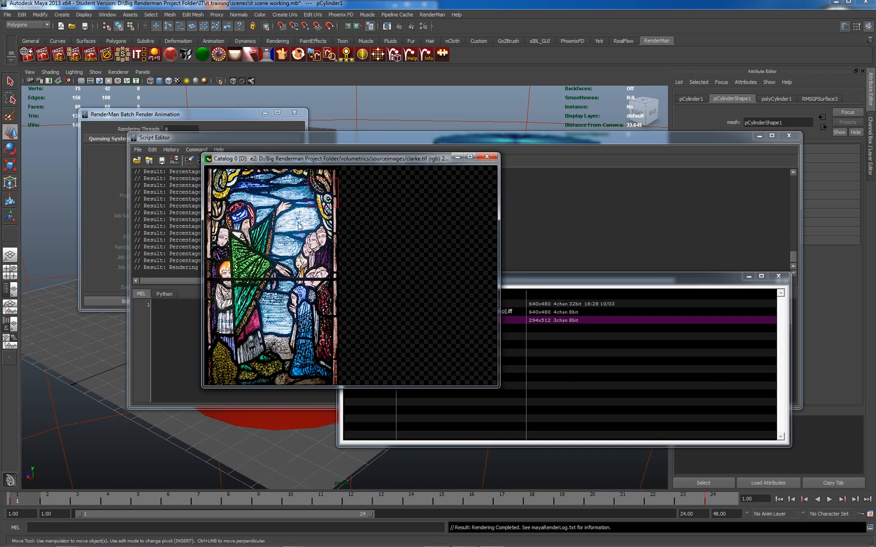
left_click_drag(339, 187, 208, 294)
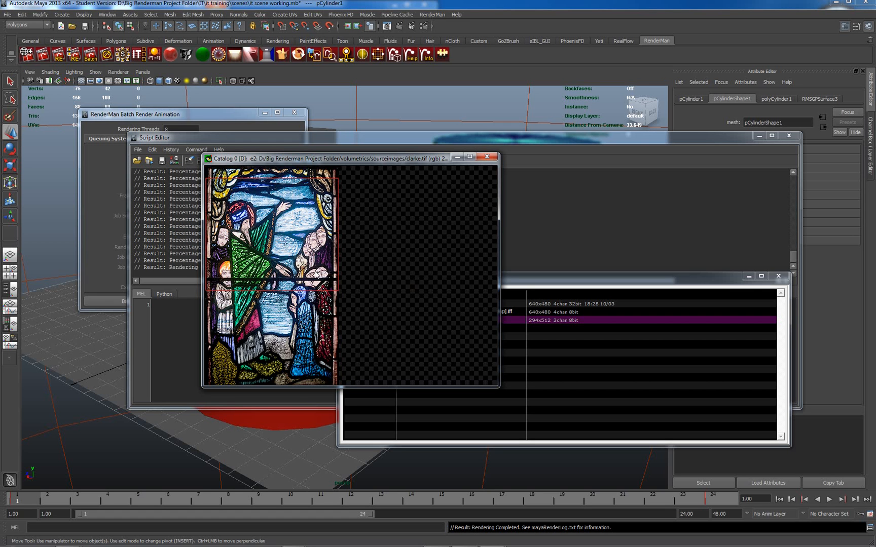
right_click(304, 220)
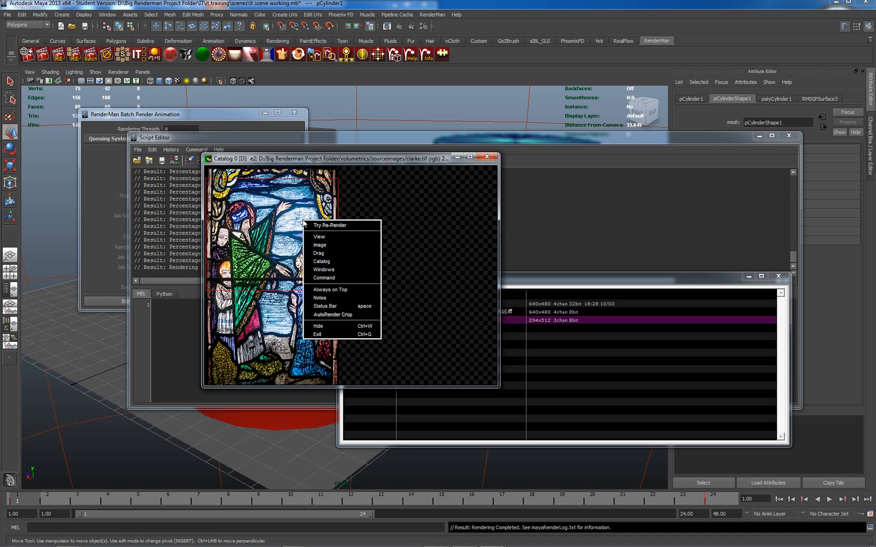
mouse_move(338, 277)
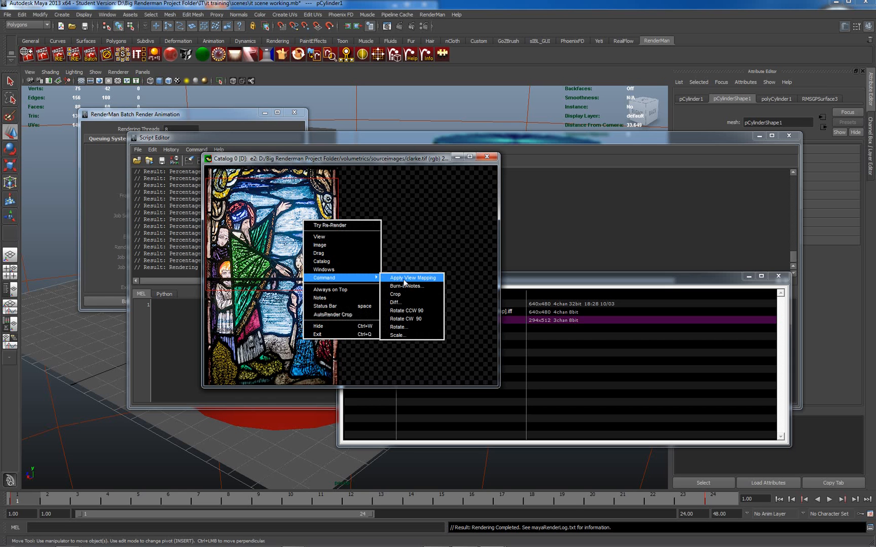
left_click(397, 295)
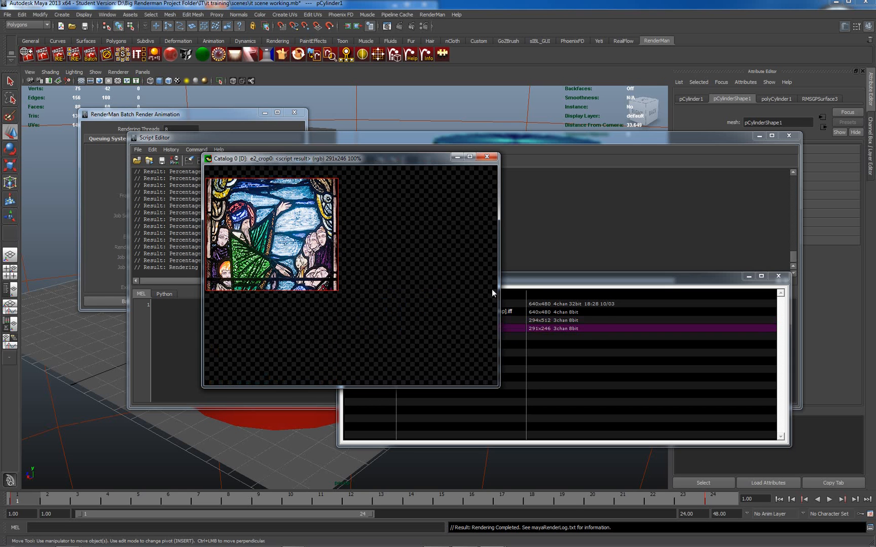
Step: Flip between the original clarke.tif and the cropped e2_crop0 entries in the catalog to compare them
mouse_move(539, 275)
left_mouse_down()
mouse_move(590, 265)
mouse_move(592, 231)
left_mouse_up()
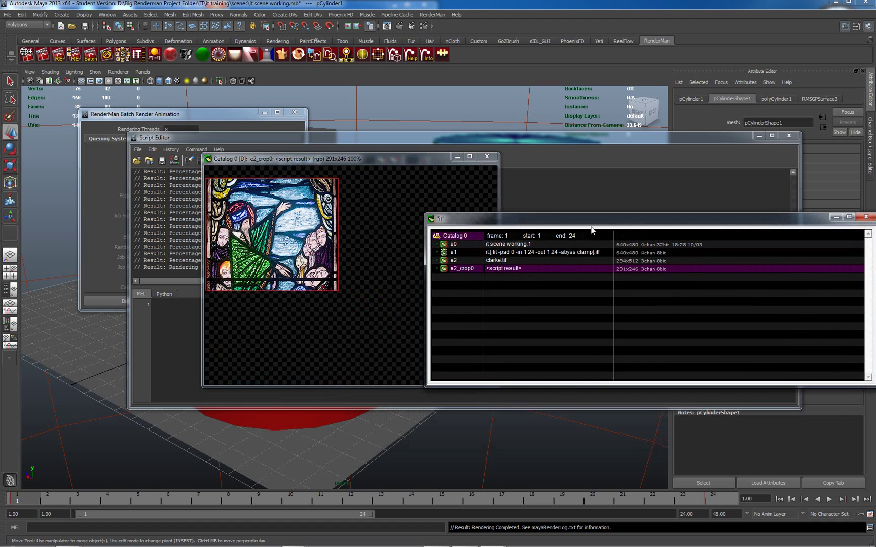
left_click(498, 260)
left_click(497, 258)
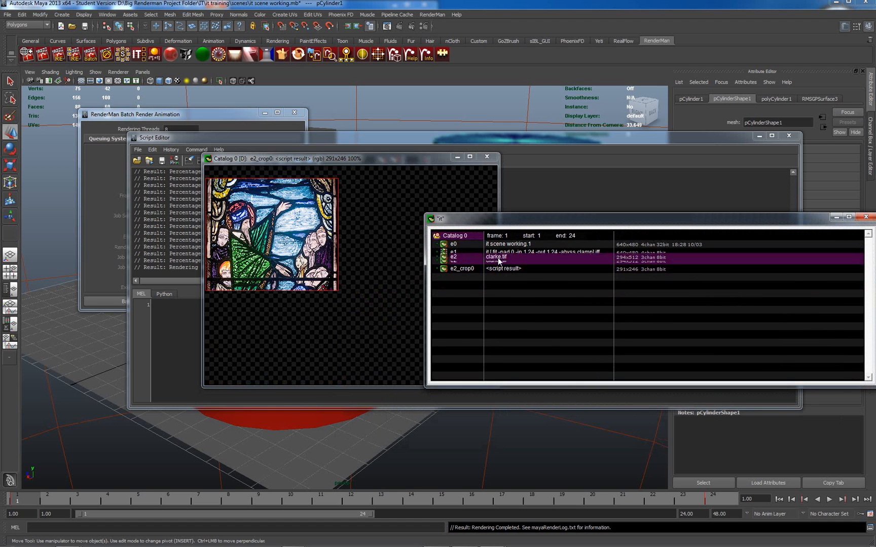
left_click(502, 269)
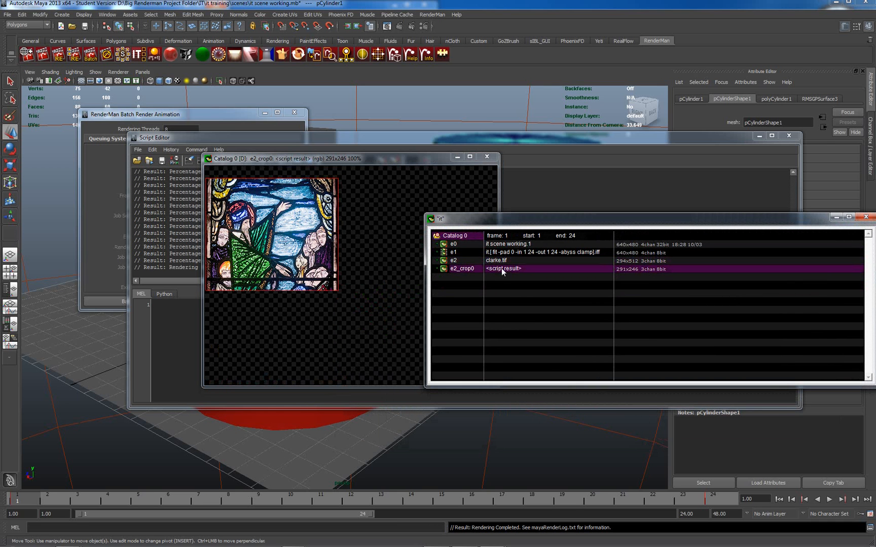
left_click(498, 261)
left_click(498, 269)
left_click(497, 261)
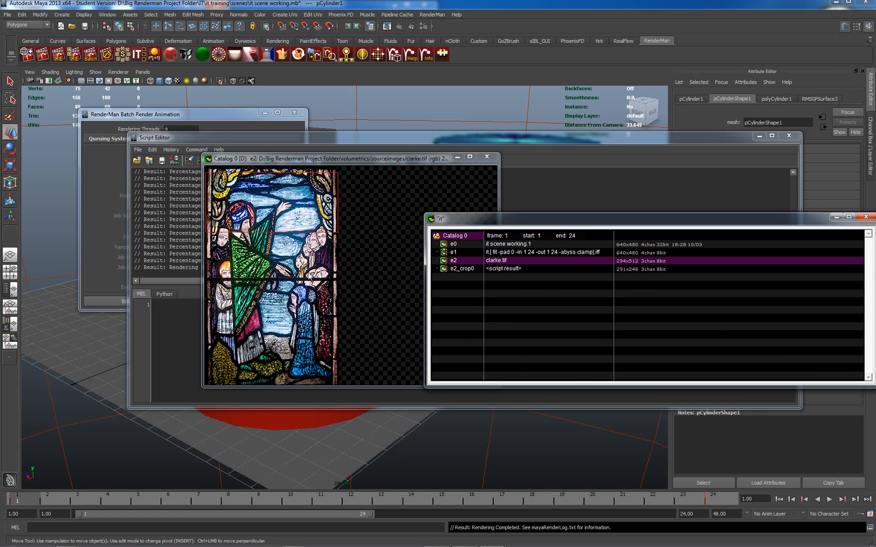
Step: Clear the crop marking, rotate clarke.tif 90 degrees counter-clockwise and fit it in the viewer
right_click(301, 264)
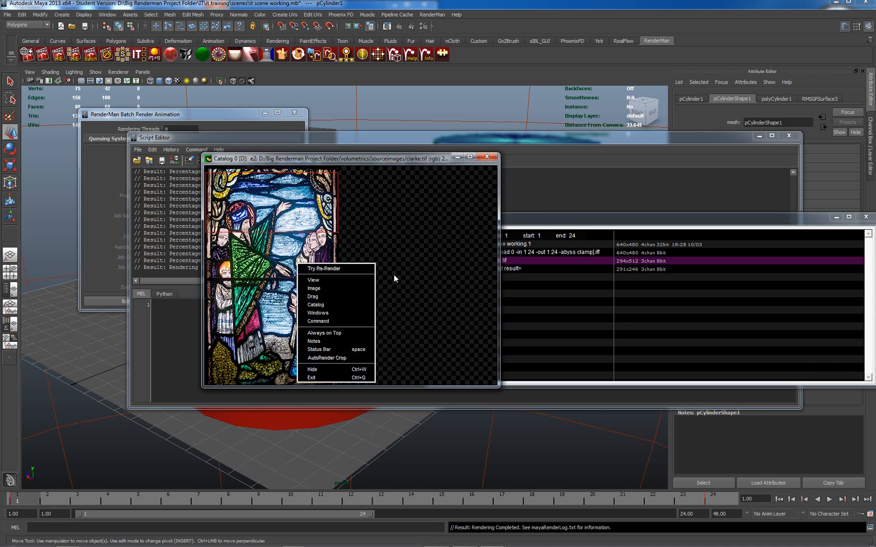
mouse_move(335, 296)
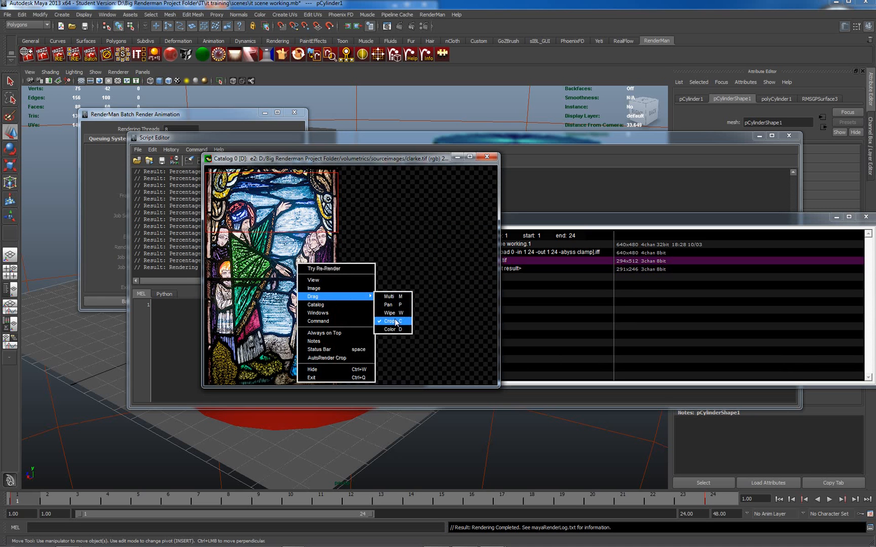
left_click(392, 322)
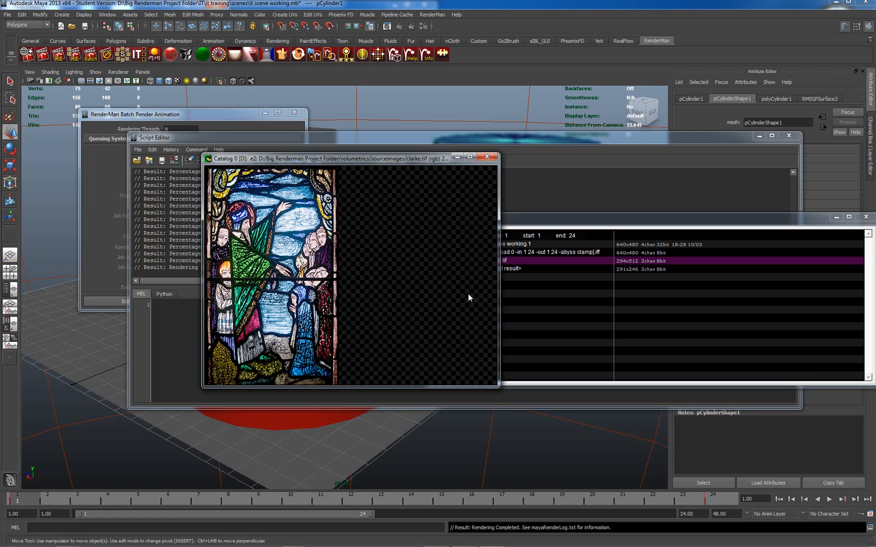
right_click(321, 254)
mouse_move(342, 313)
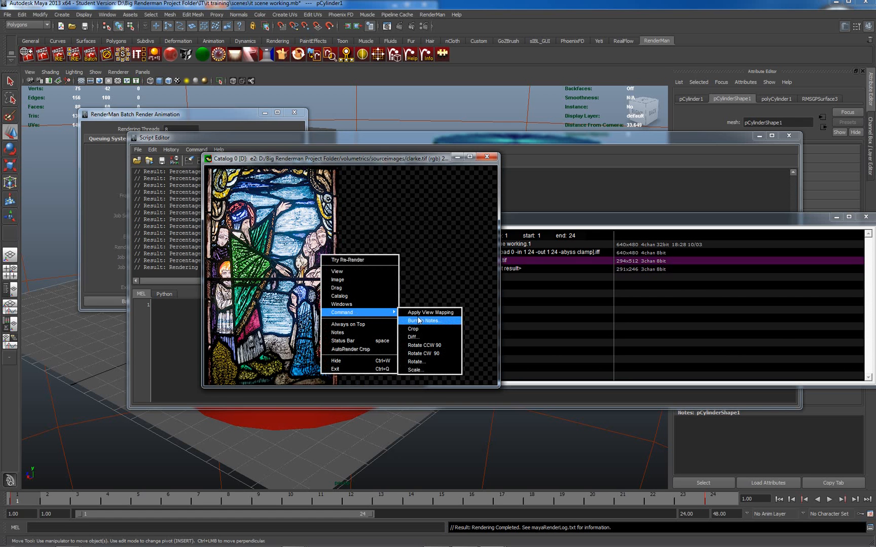
left_click(425, 345)
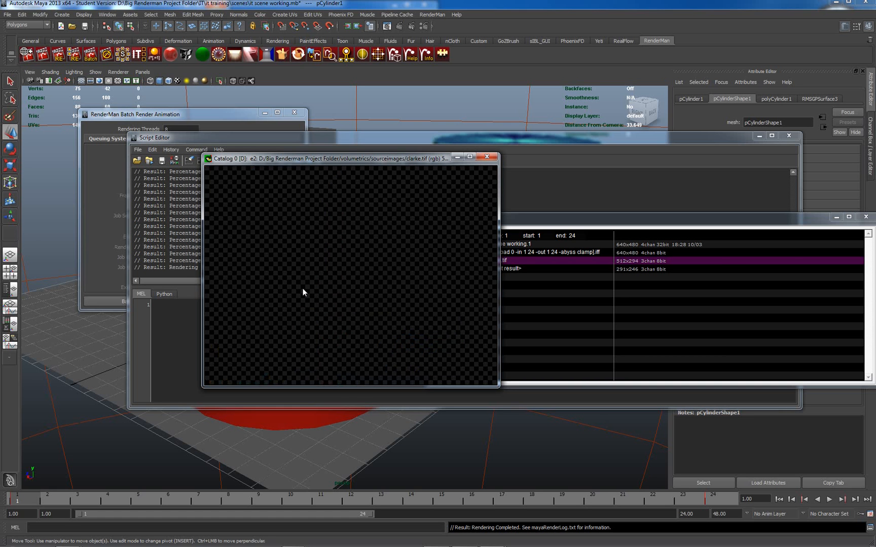
right_click(330, 214)
mouse_move(349, 227)
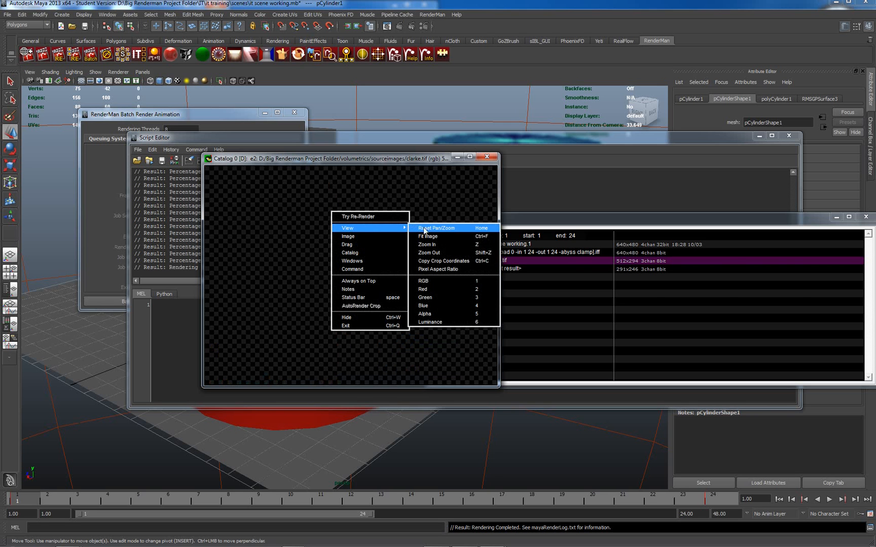
left_click(430, 237)
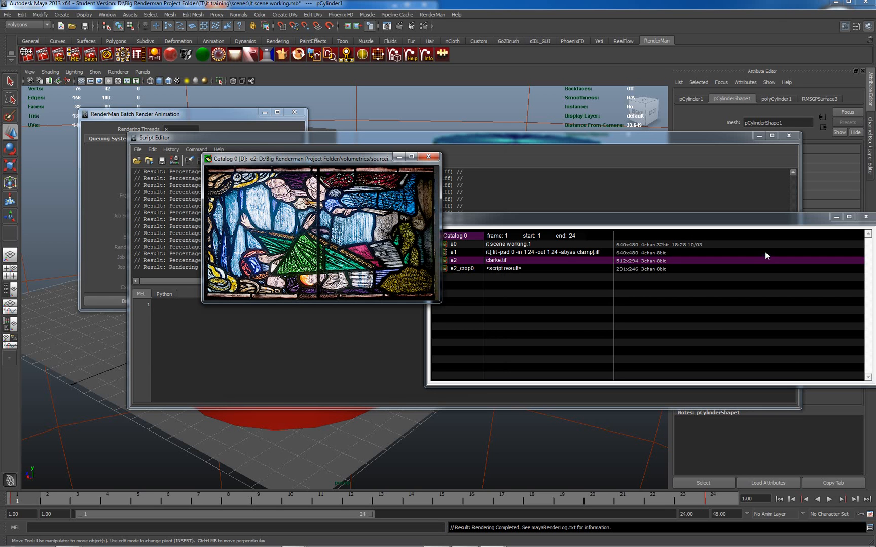
Step: Put away the Script Editor, it windows and batch dialog, then bring up RenderMan Globals
left_click(838, 218)
left_click(399, 158)
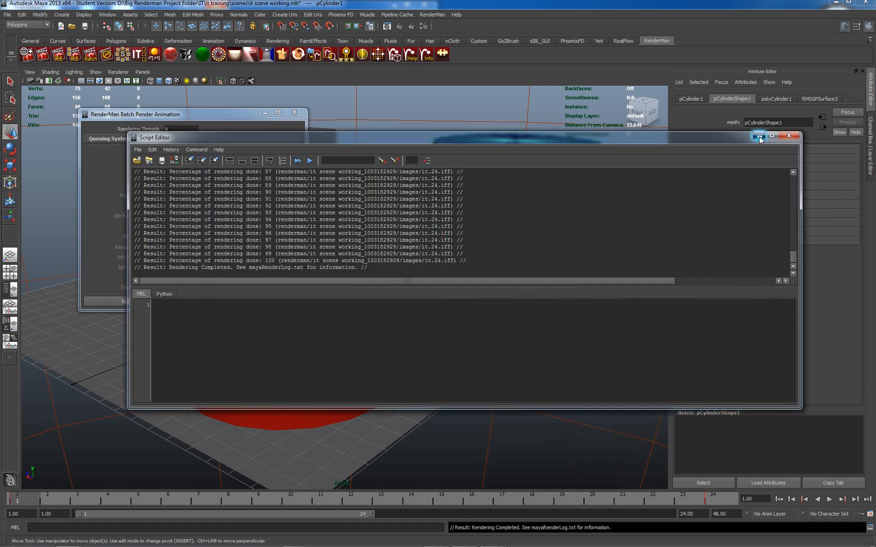
left_click(759, 136)
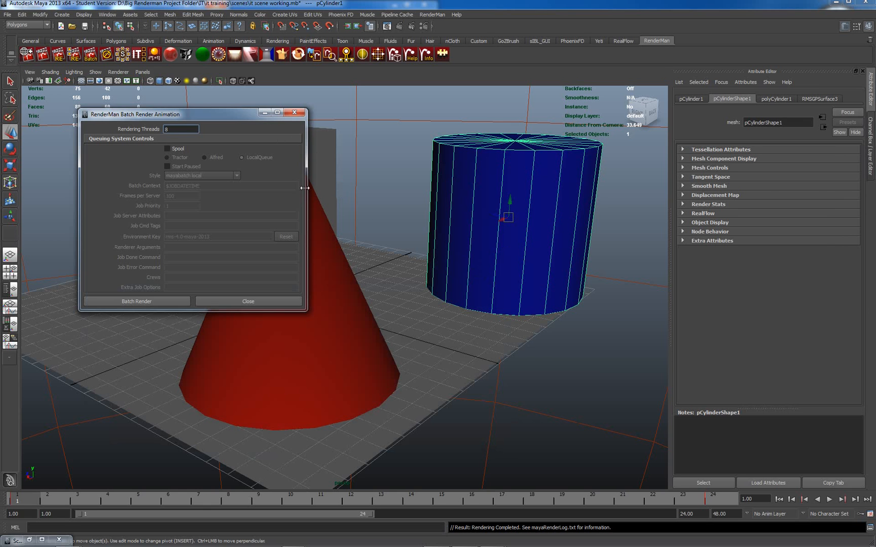
left_click(295, 113)
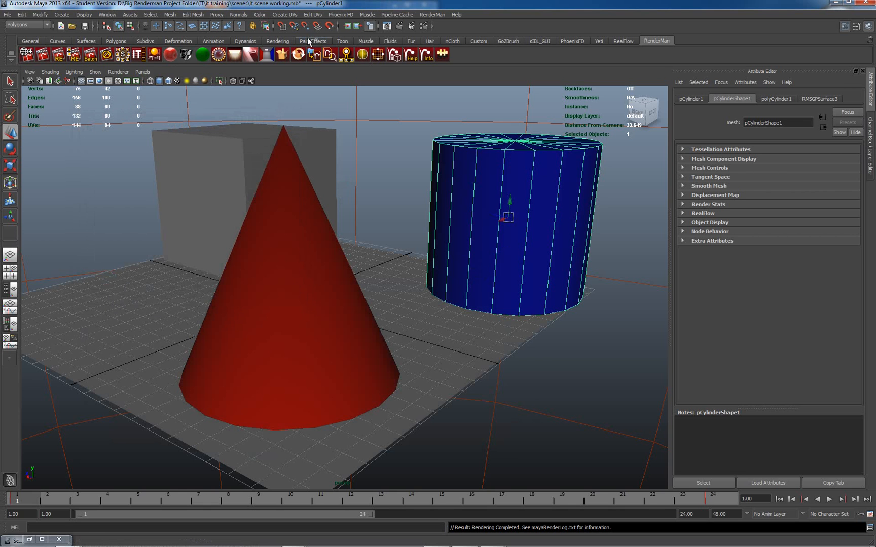
left_click(28, 56)
Step: Keep the image format, set Frame/Animation ext to Single Frame and Quality Shading Rate to 10
left_click(357, 139)
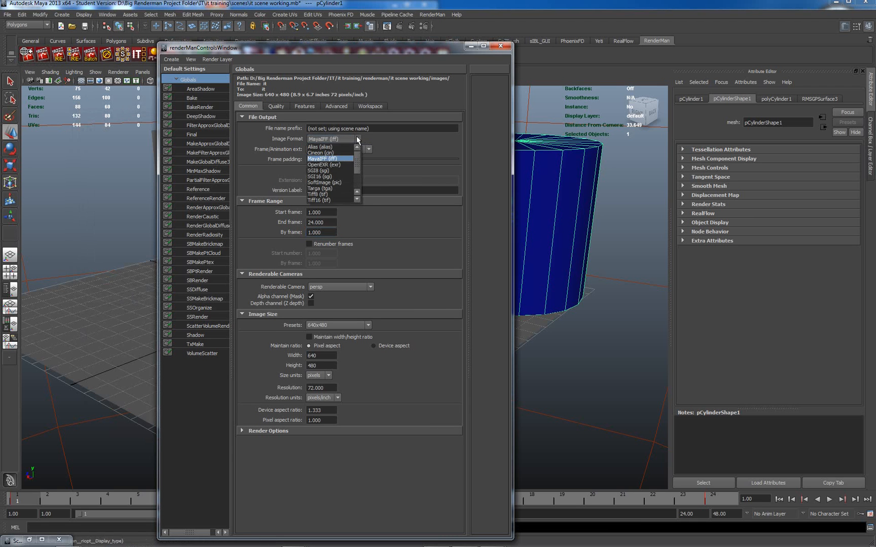
left_click(389, 142)
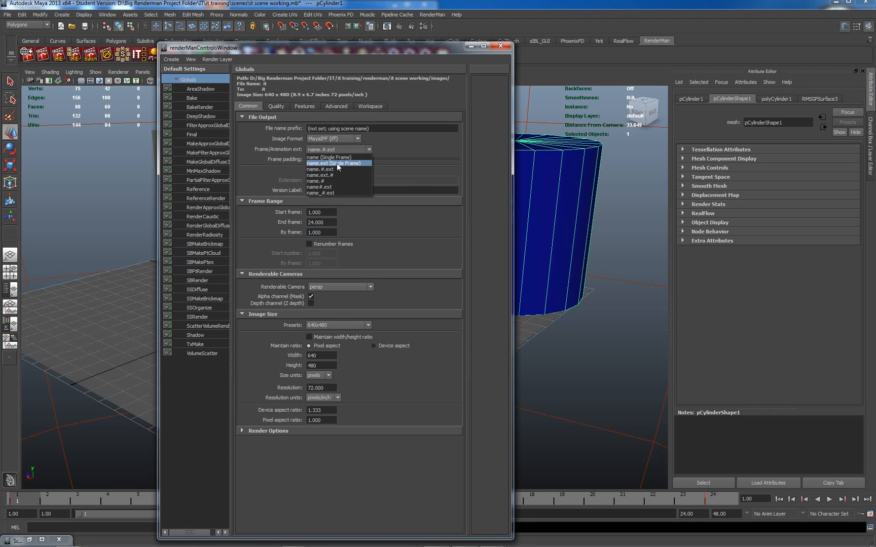
left_click(336, 164)
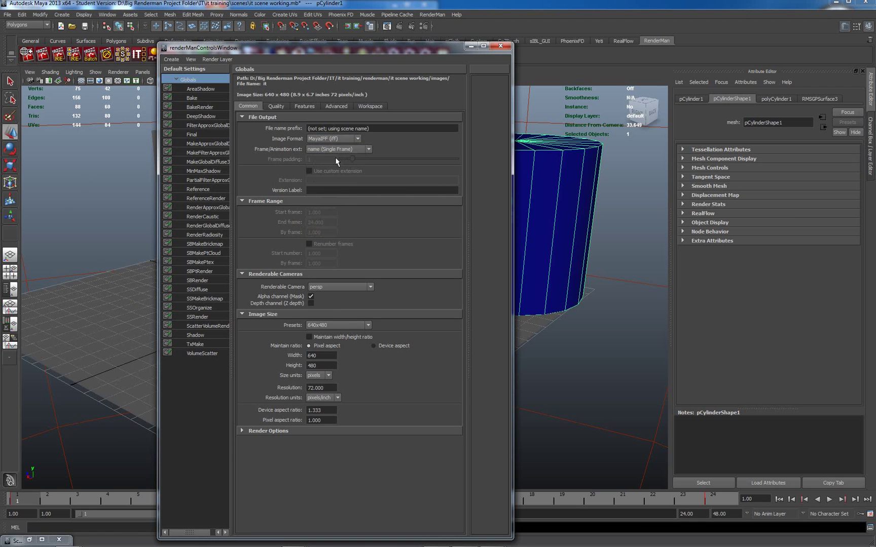
left_click(471, 47)
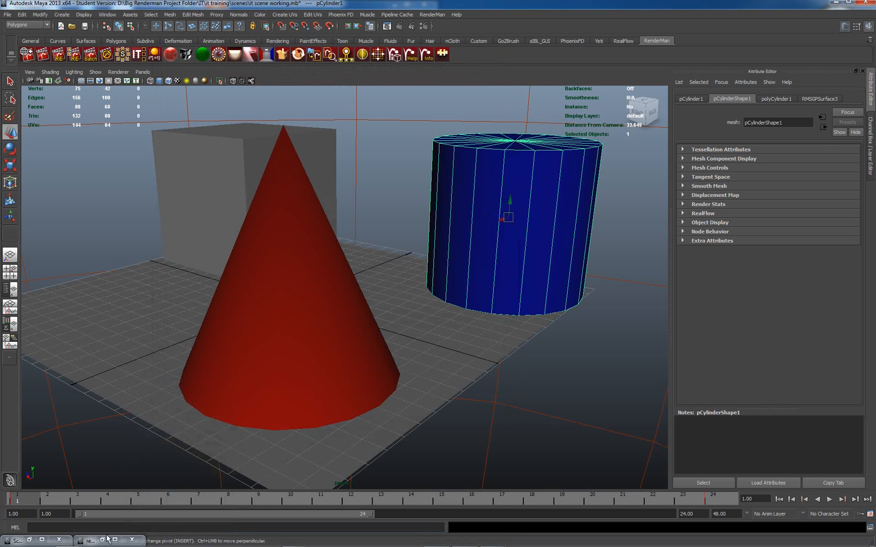
left_click(88, 542)
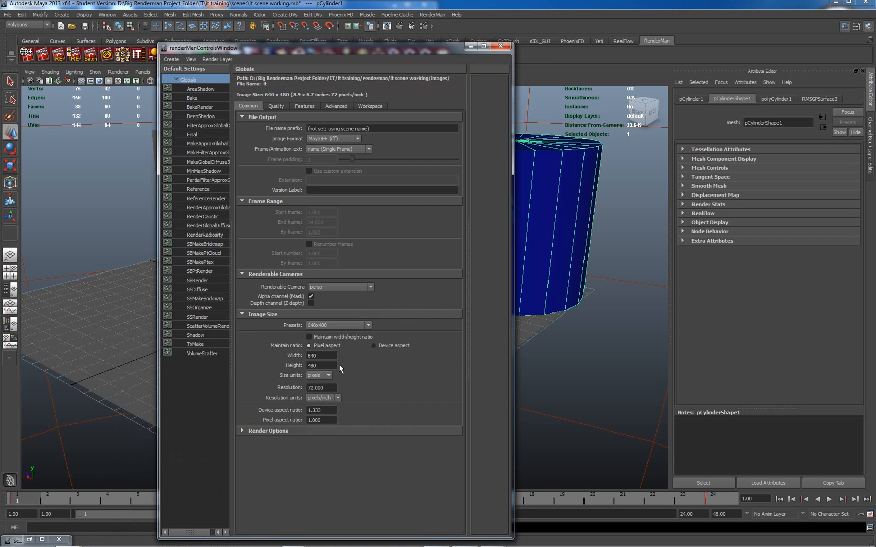
left_click(275, 106)
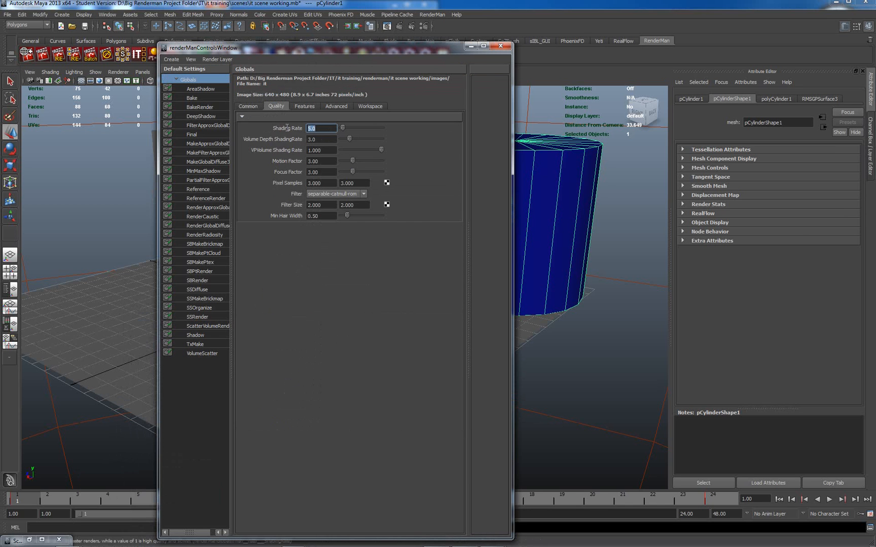
type("10")
key("Return")
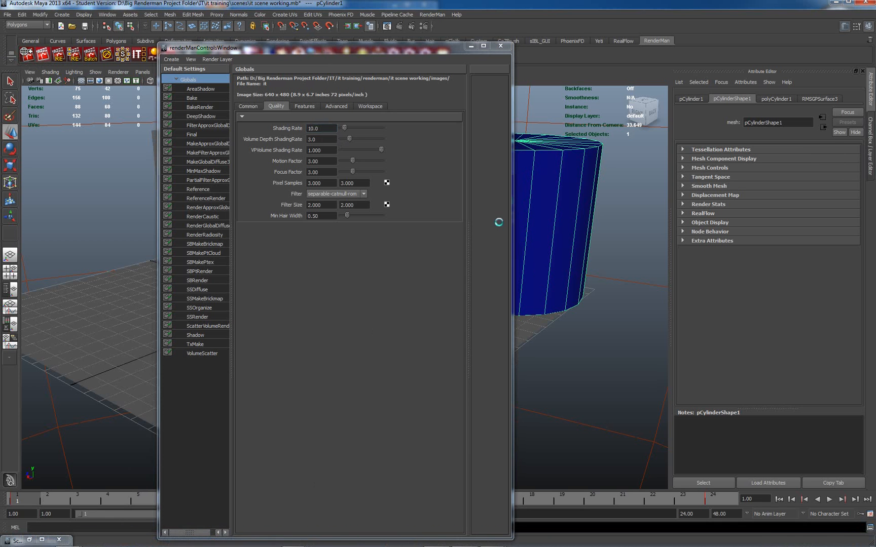
mouse_move(491, 538)
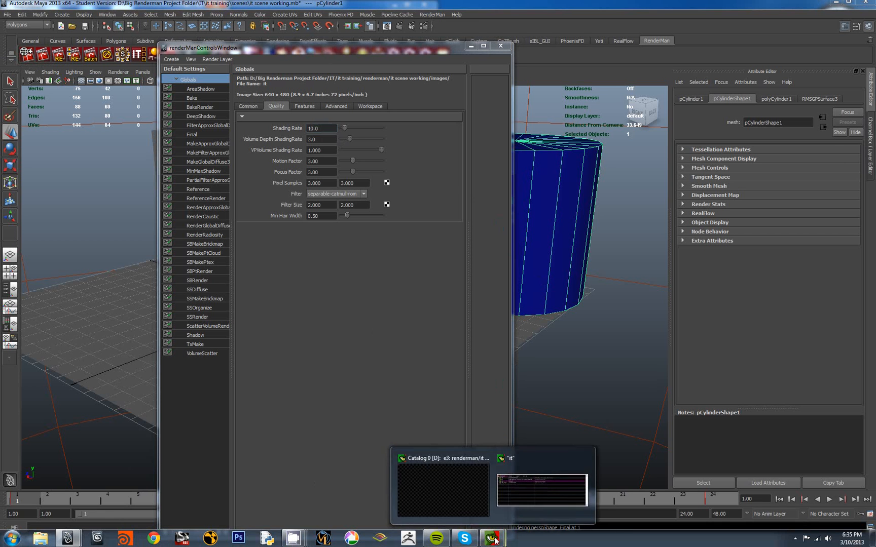
Step: Fit the shading-rate-10 render inside its it viewer
left_click(479, 491)
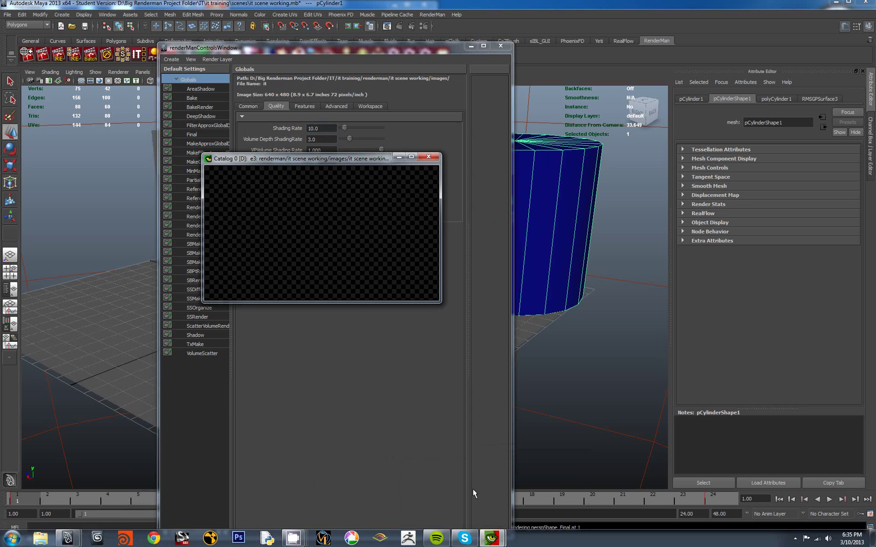
right_click(363, 228)
mouse_move(381, 245)
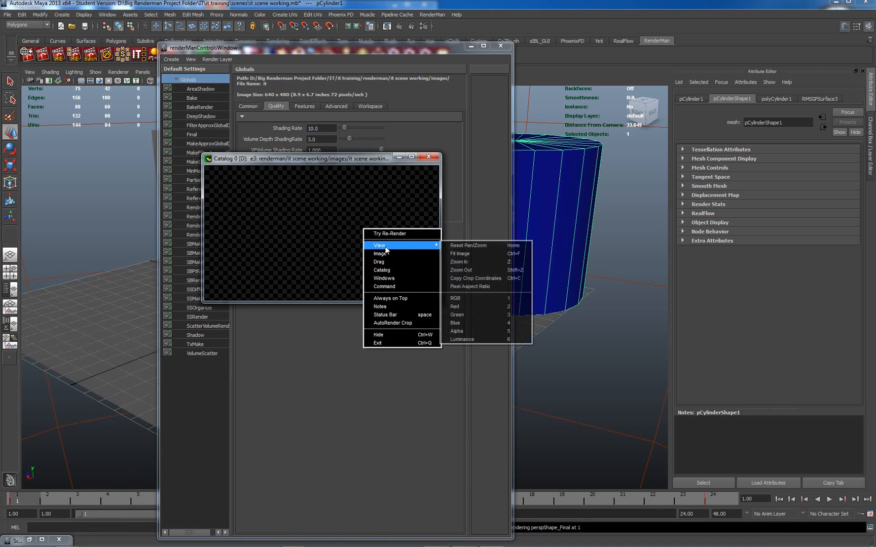
left_click(470, 254)
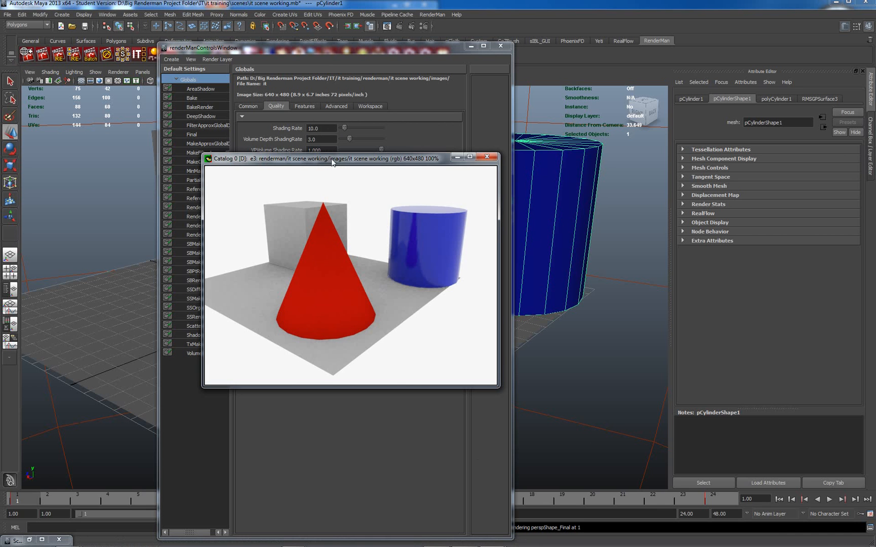
Step: Set the RenderMan Globals Shading Rate back to 1.0
left_click_drag(332, 163, 331, 177)
left_click(322, 129)
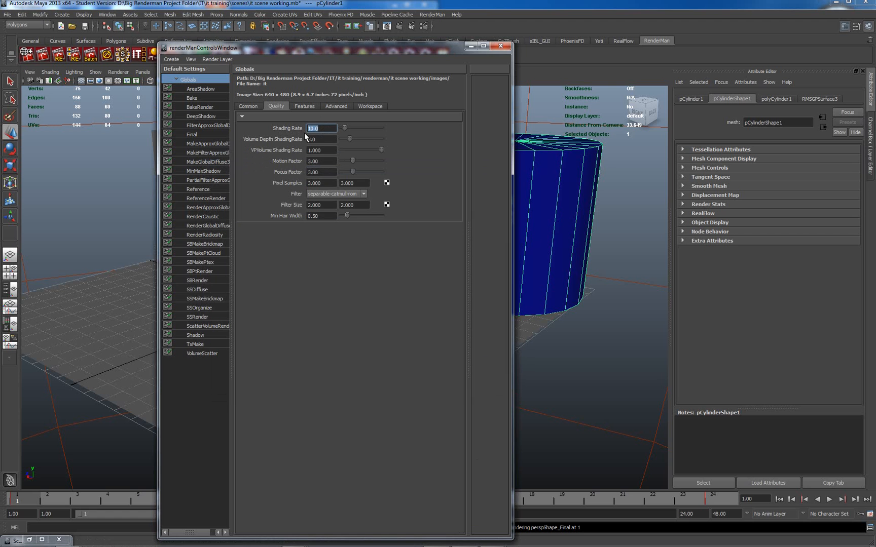
type("1")
key("Return")
Step: Re-render the scene from the it viewer at shading rate 1.0
left_click(492, 539)
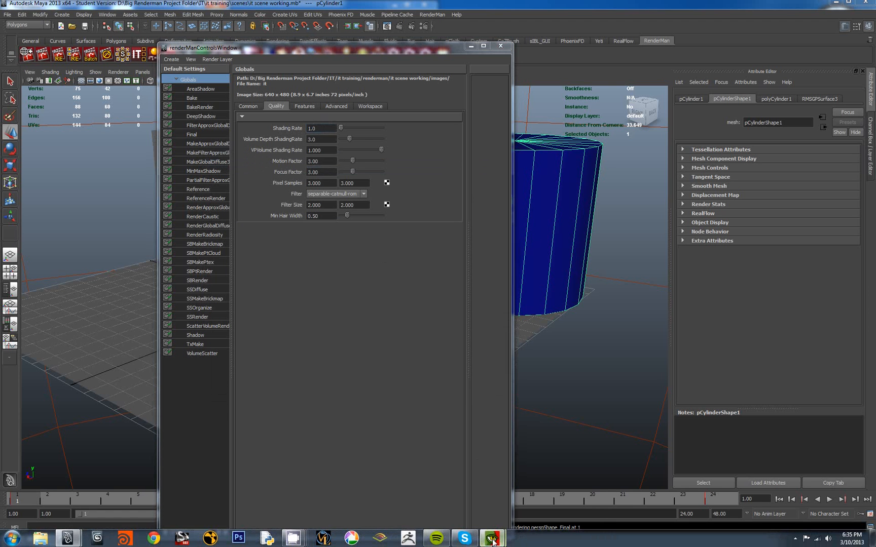
left_click(453, 493)
right_click(349, 277)
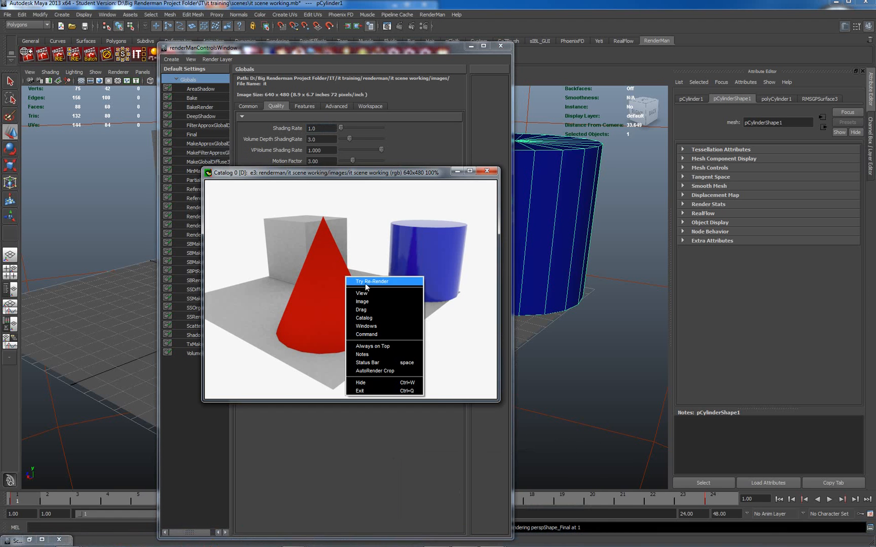
left_click(368, 282)
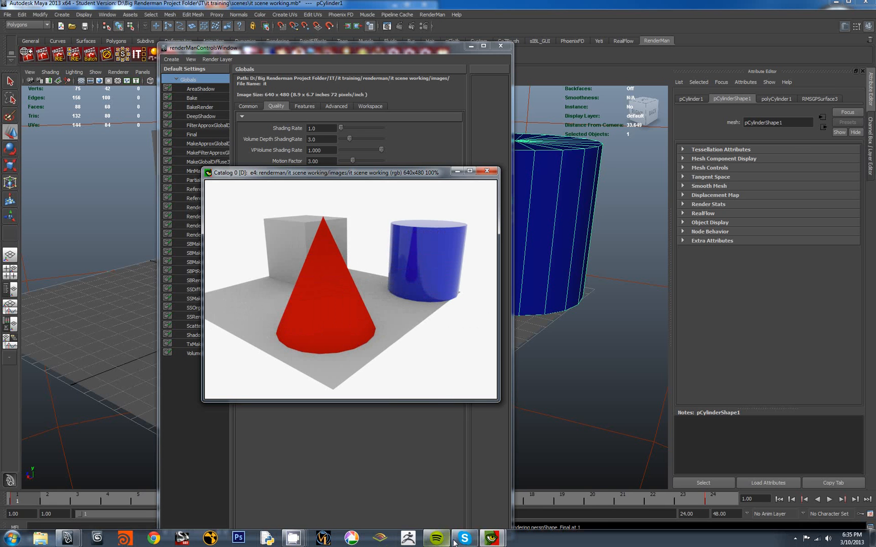
Step: Flip between the earlier render e3 and the new render e4 in the catalog
mouse_move(491, 539)
left_click(536, 491)
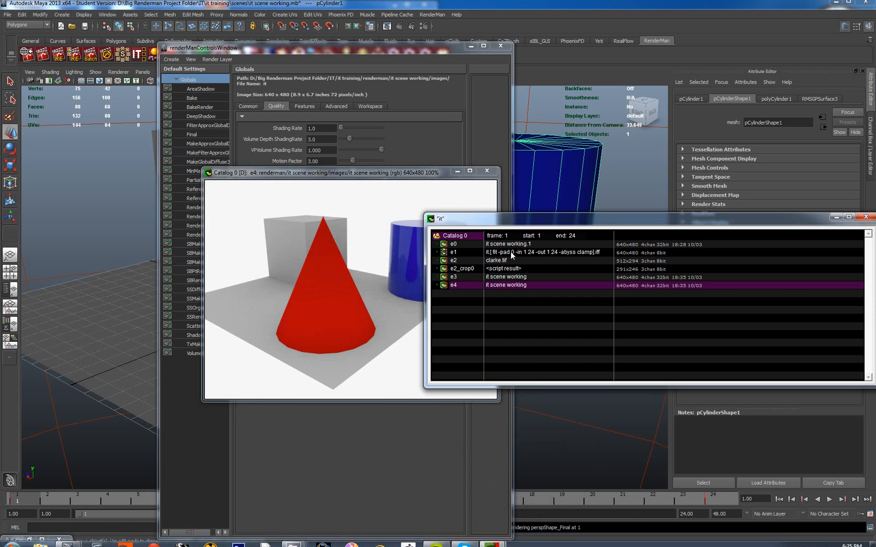
left_click(502, 278)
left_click(501, 286)
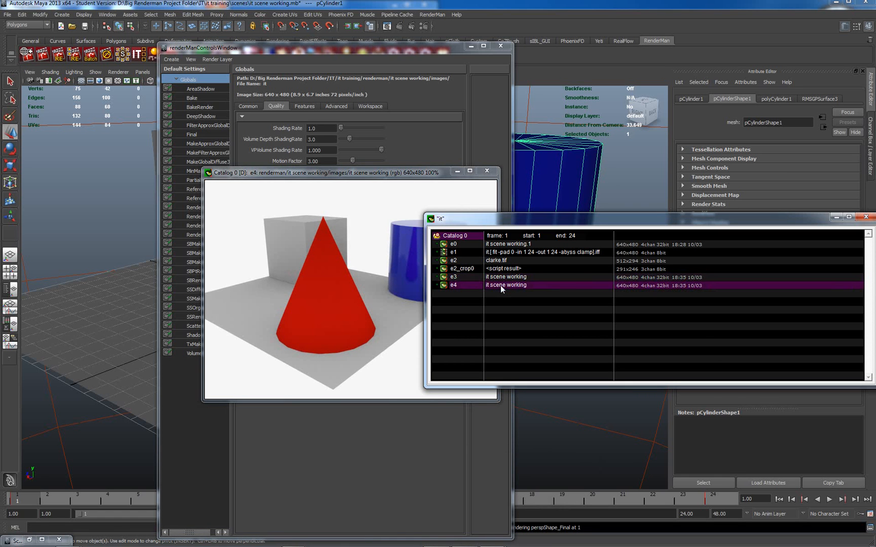
left_click(503, 277)
Step: Create a Diff image of the two renders, added to the catalog as _result
right_click(366, 271)
mouse_move(397, 329)
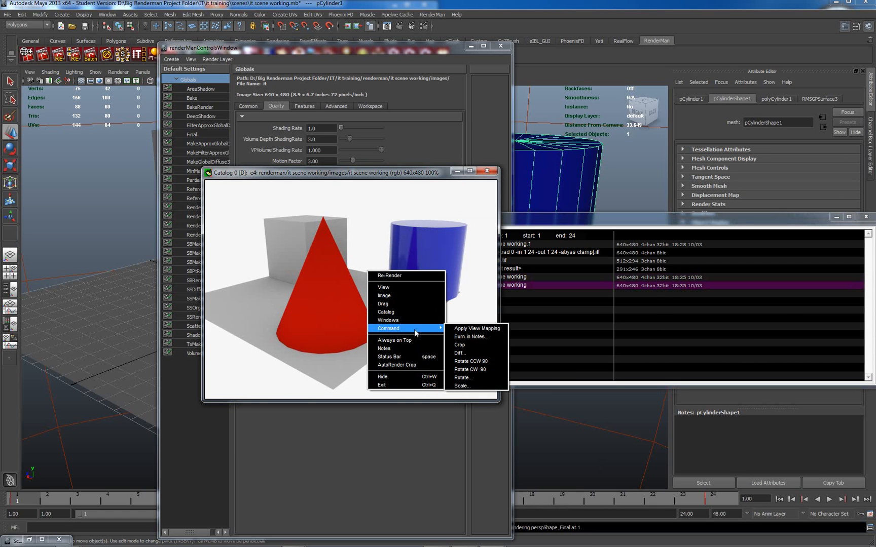
left_click(475, 352)
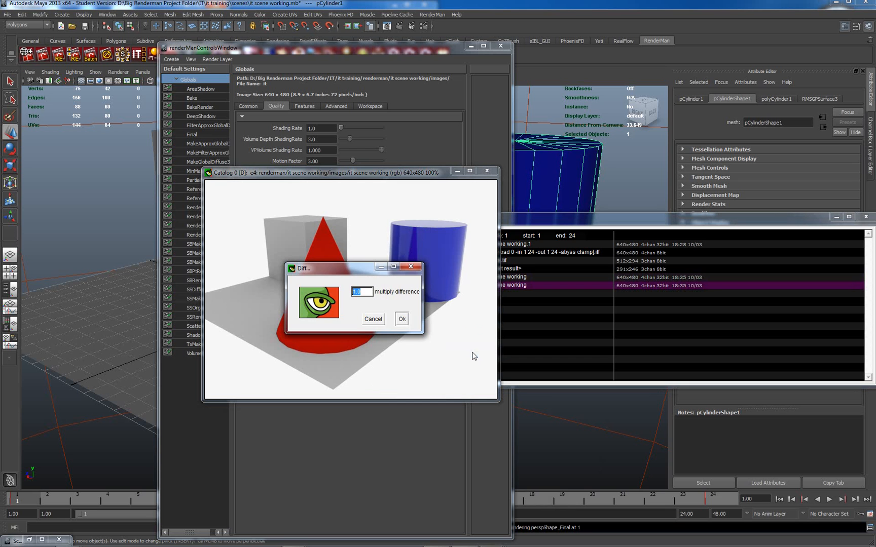
left_click(403, 319)
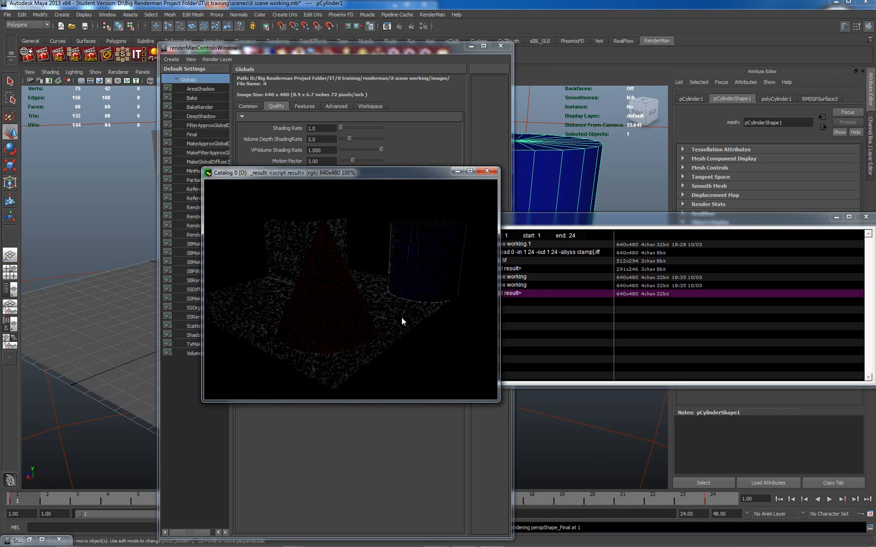
Step: Compare the e4 render against the speckled _result difference image in the catalog
left_click_drag(544, 225, 497, 217)
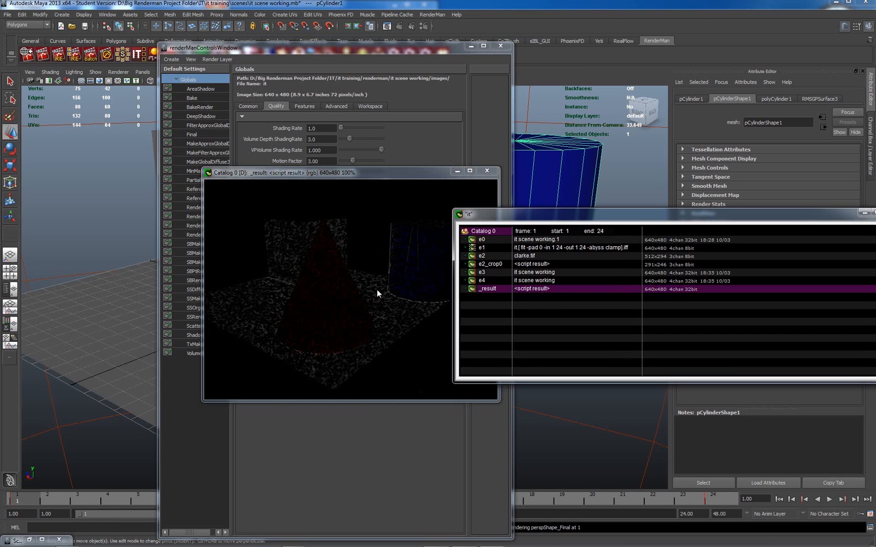
left_click(531, 282)
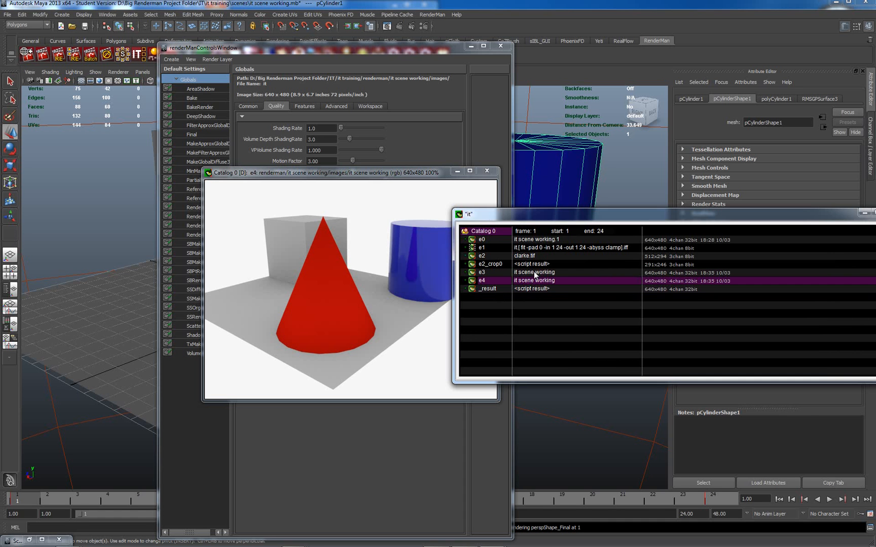
left_click(531, 289)
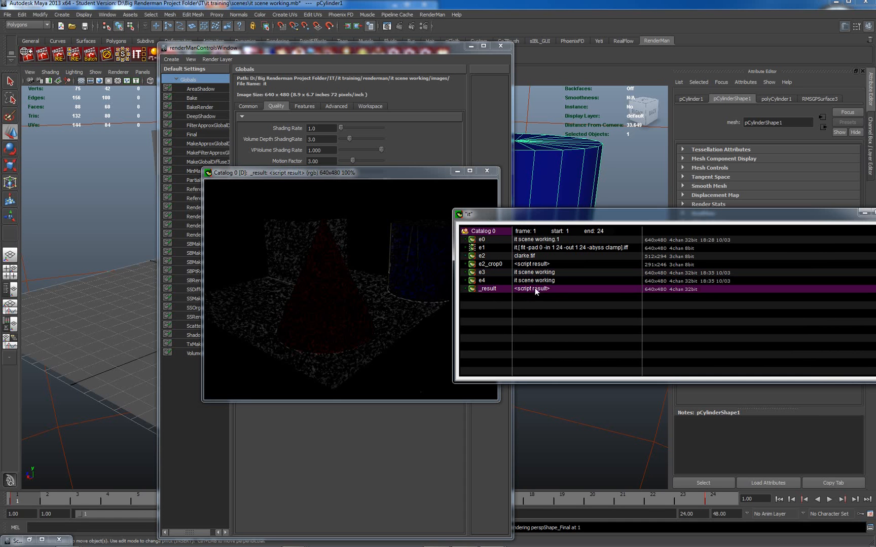